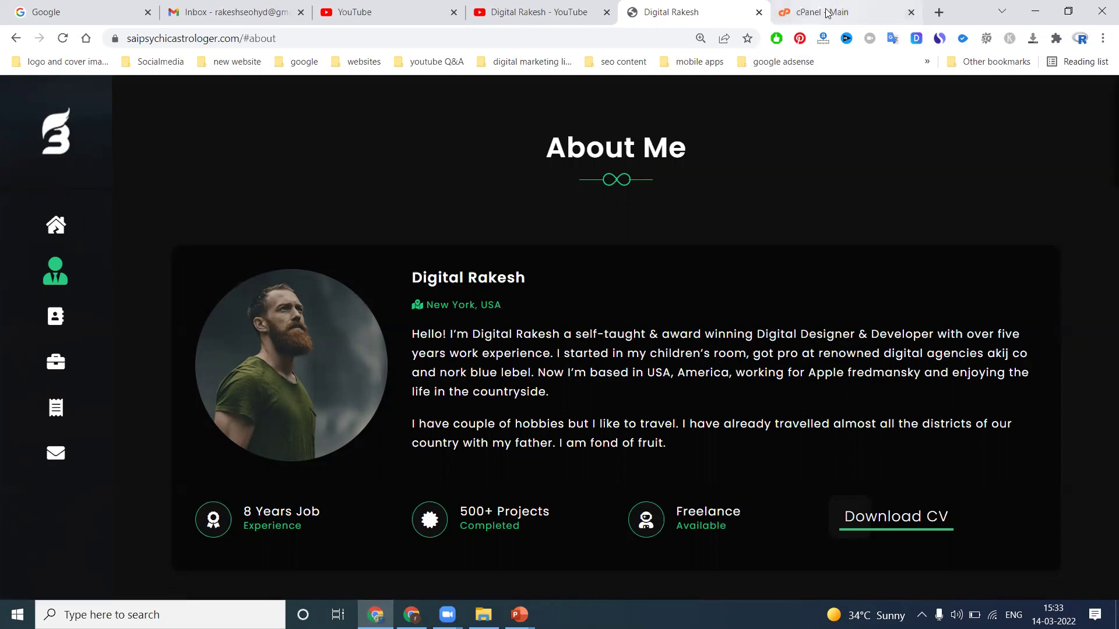
# Switch from the site's About Me page to the 'cPanel - Main' dashboard tab
pyautogui.click(827, 13)
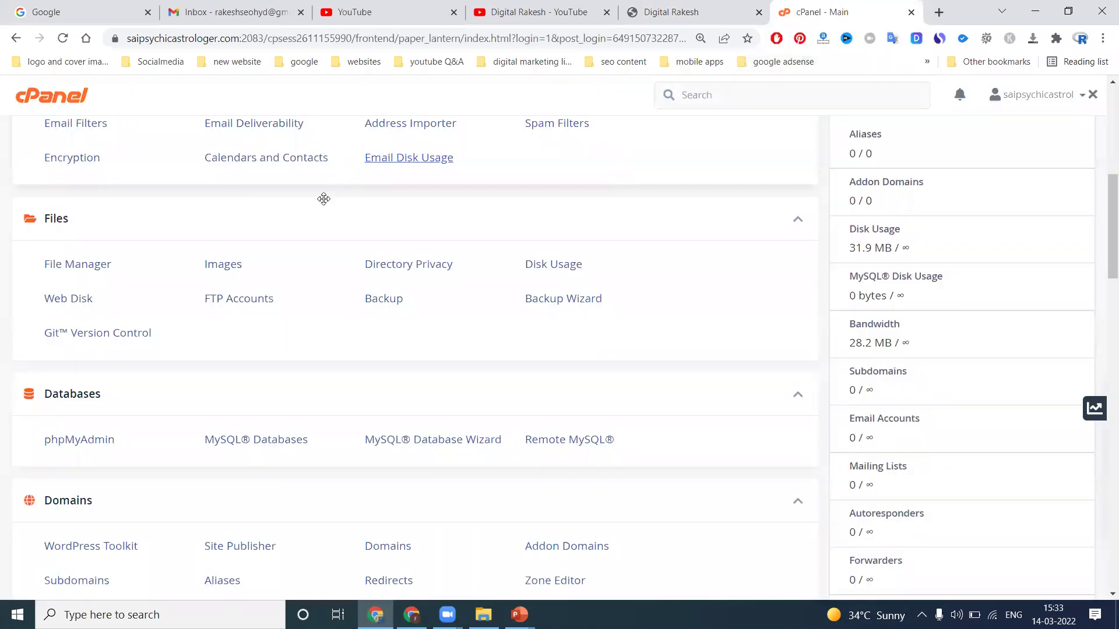
# Open the Redirects tool from the Domains section of the cPanel dashboard
pyautogui.scroll(3, 136, 281)
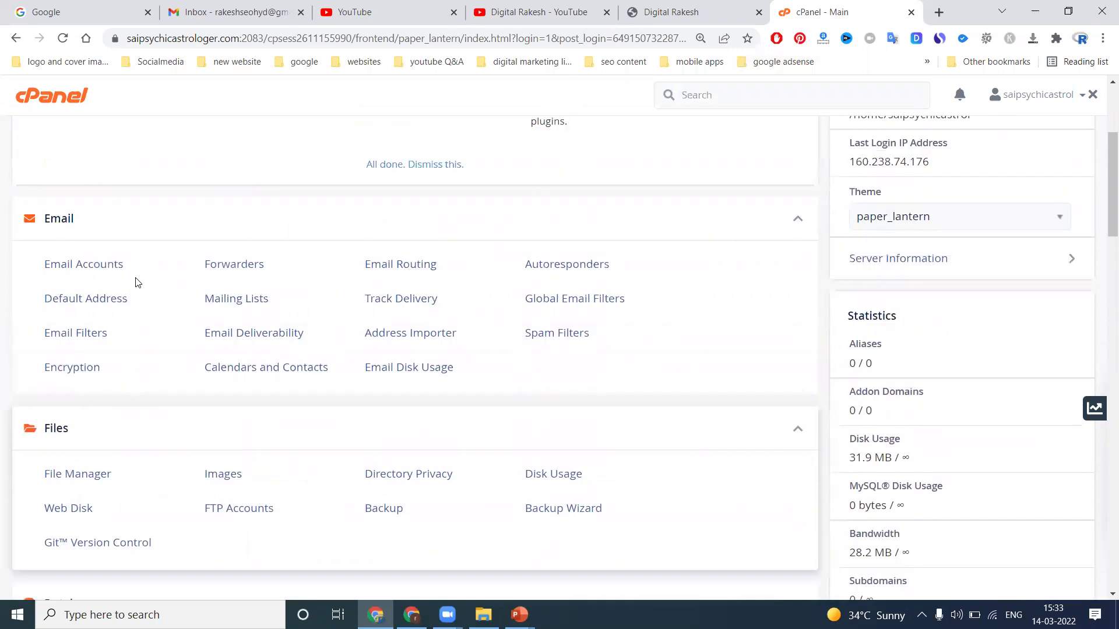
pyautogui.scroll(-6, 135, 282)
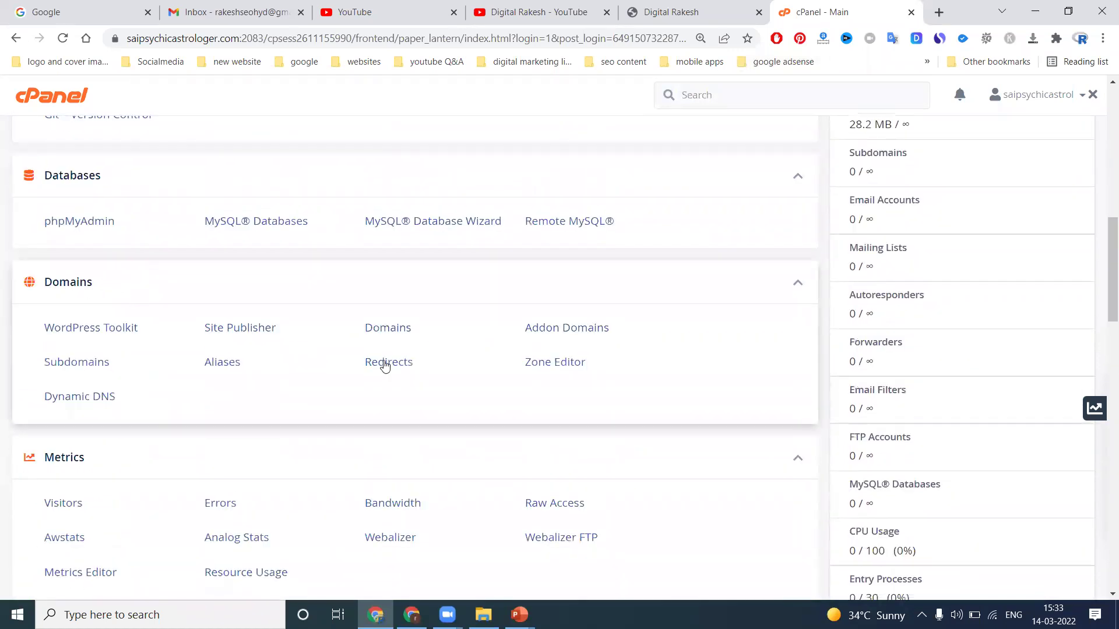
pyautogui.click(386, 365)
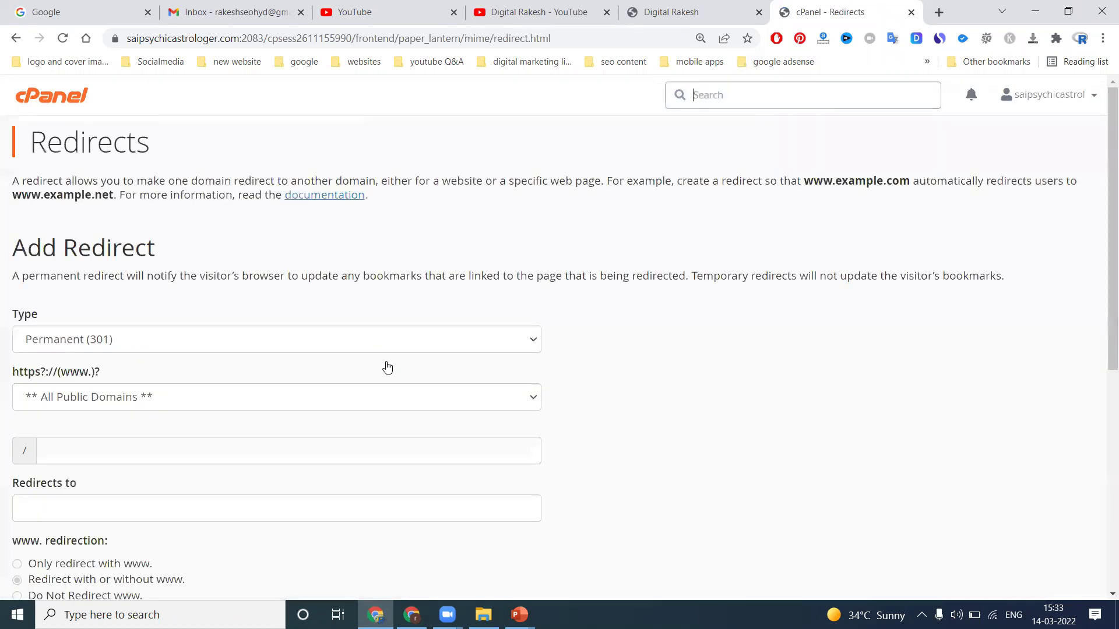
# Set the redirect type to Temporary (302) with saipsychicastrologer.com as the source domain
pyautogui.scroll(-1, 229, 250)
pyautogui.scroll(-4, 228, 249)
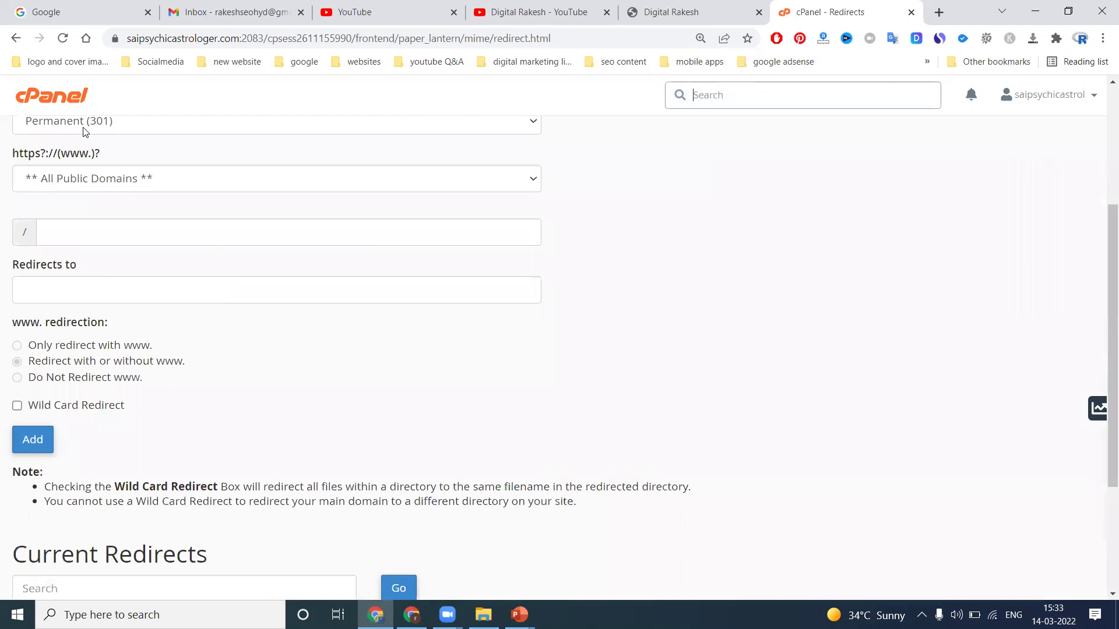
pyautogui.scroll(1, 93, 153)
pyautogui.click(93, 198)
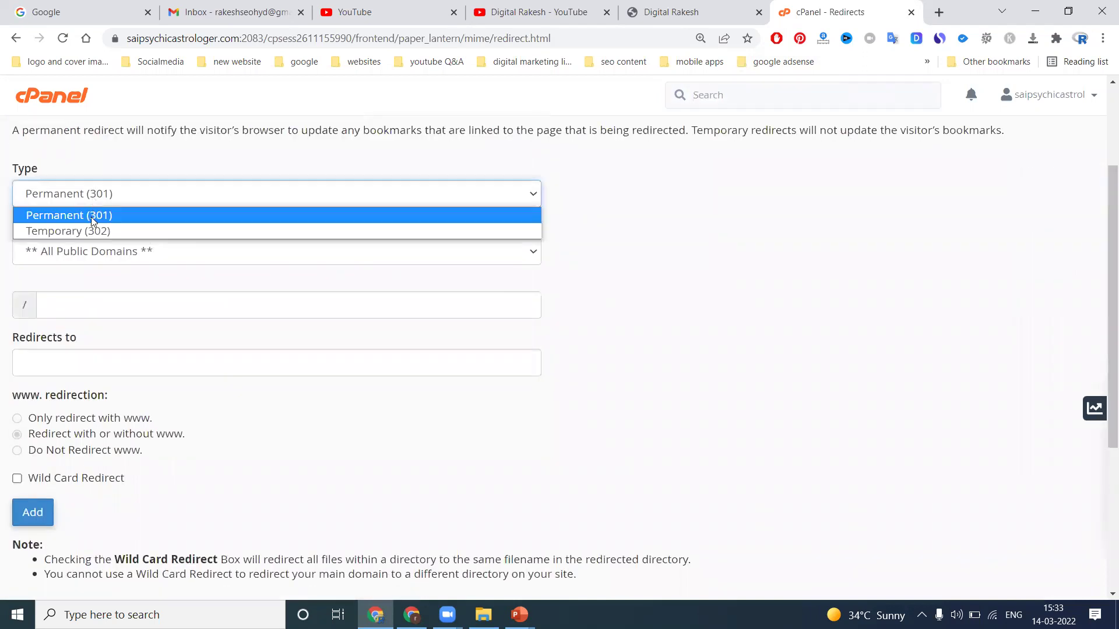
pyautogui.click(89, 231)
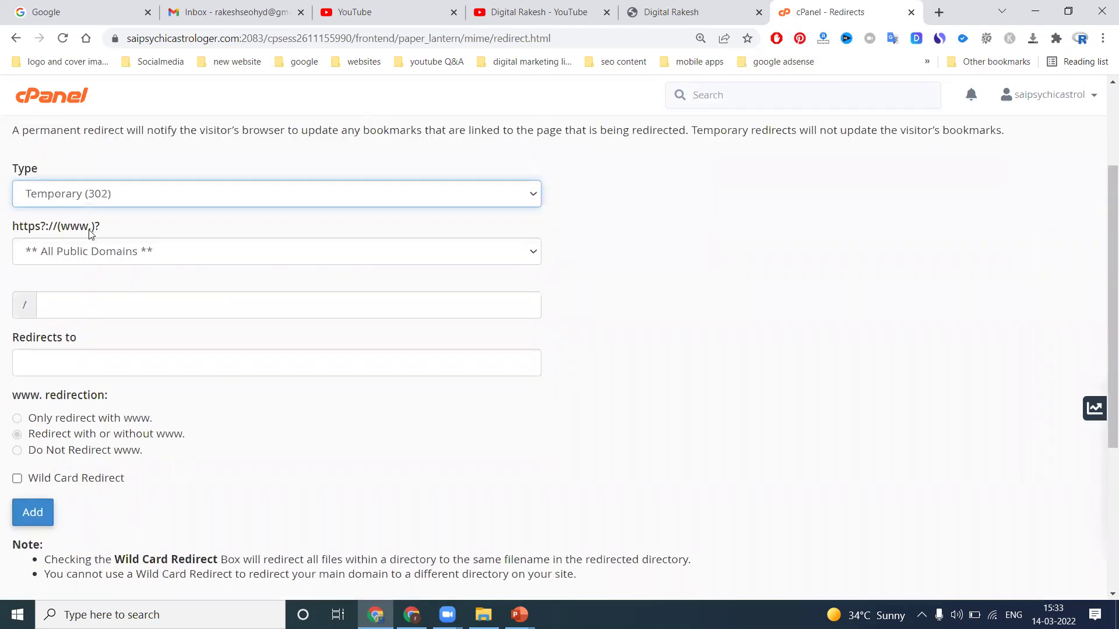
pyautogui.click(70, 263)
pyautogui.click(72, 285)
# Copy the Digital Rakesh YouTube videos URL into 'Redirects to' and add the redirect
pyautogui.click(519, 12)
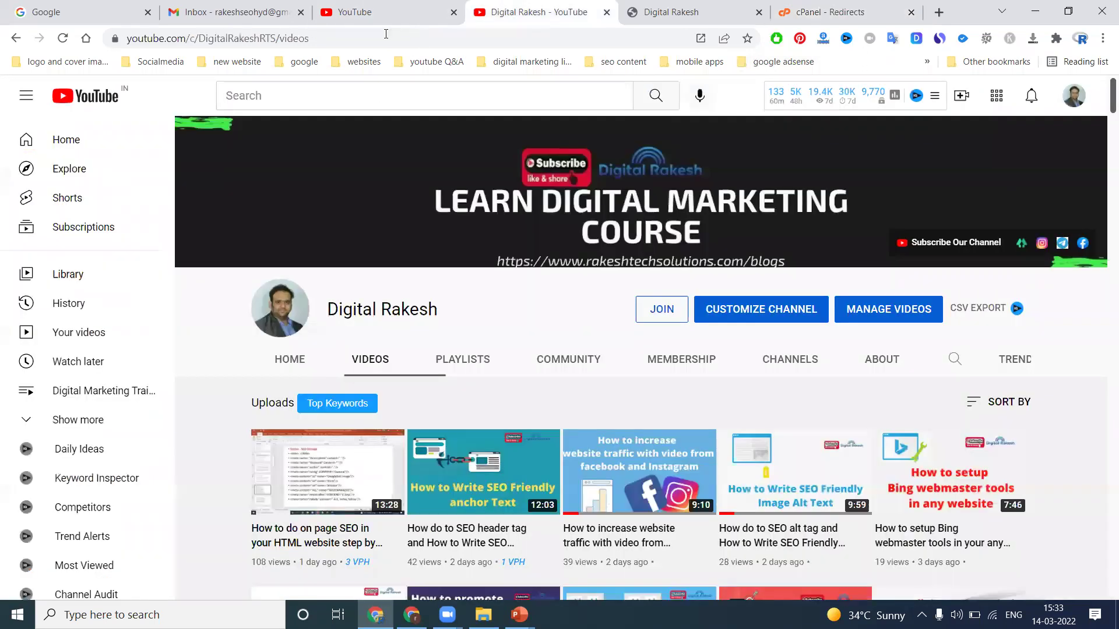
pyautogui.click(370, 39)
pyautogui.hotkey('ctrl', 'c')
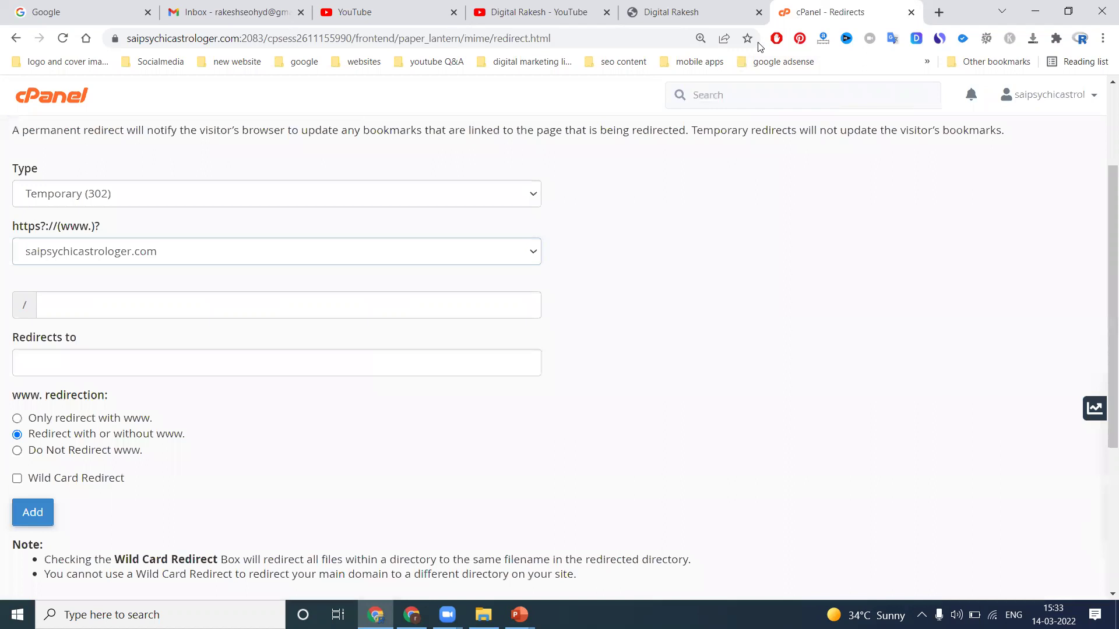
pyautogui.click(845, 12)
pyautogui.click(136, 371)
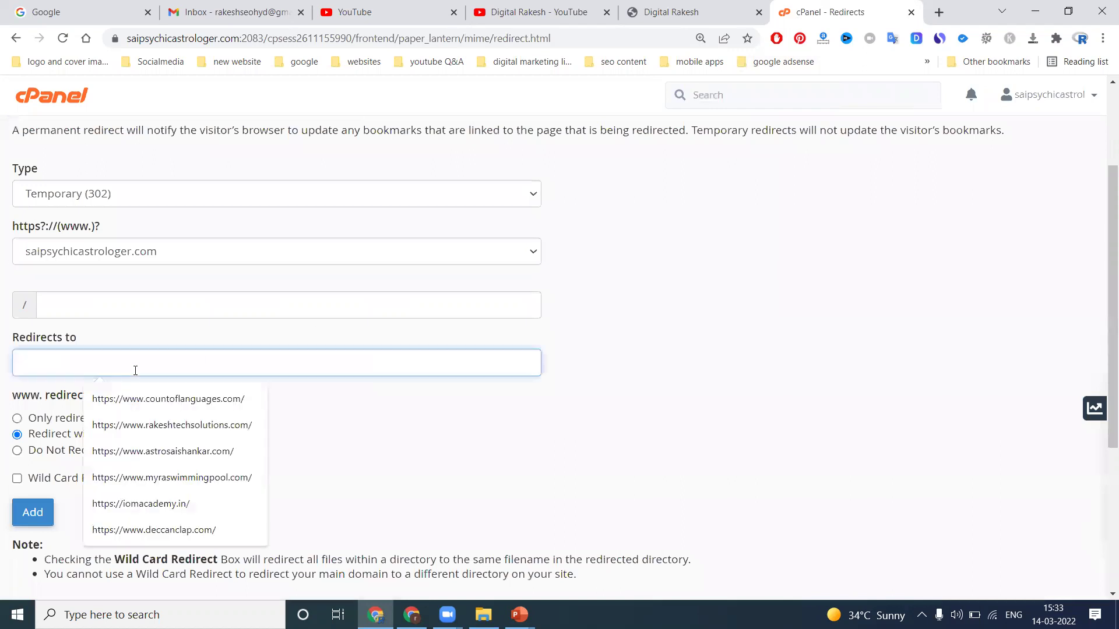
pyautogui.hotkey('ctrl', 'v')
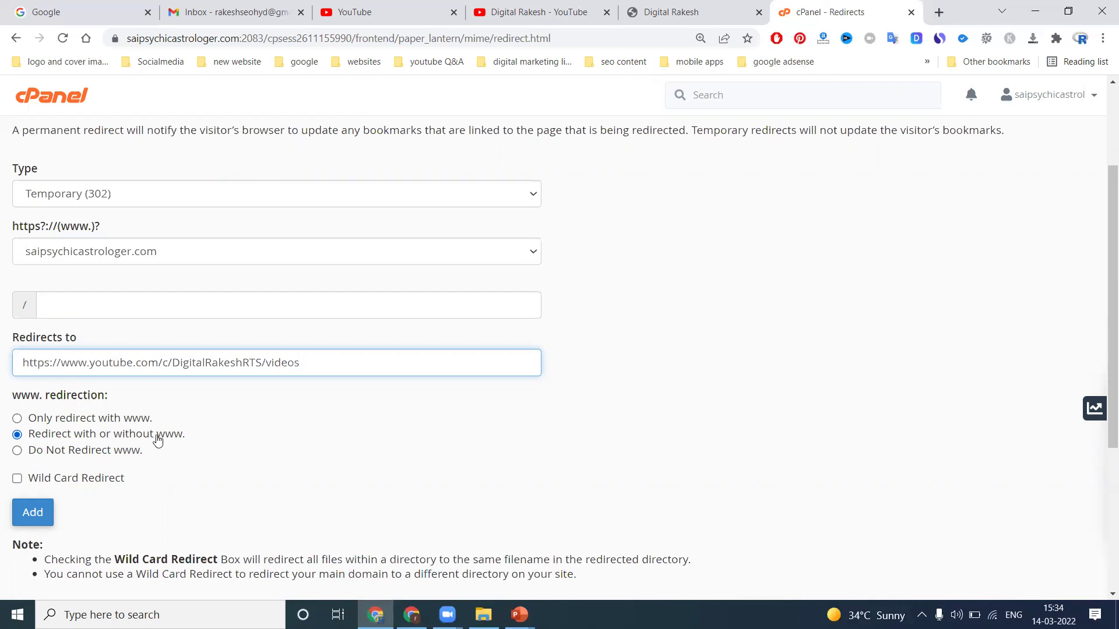
pyautogui.click(33, 513)
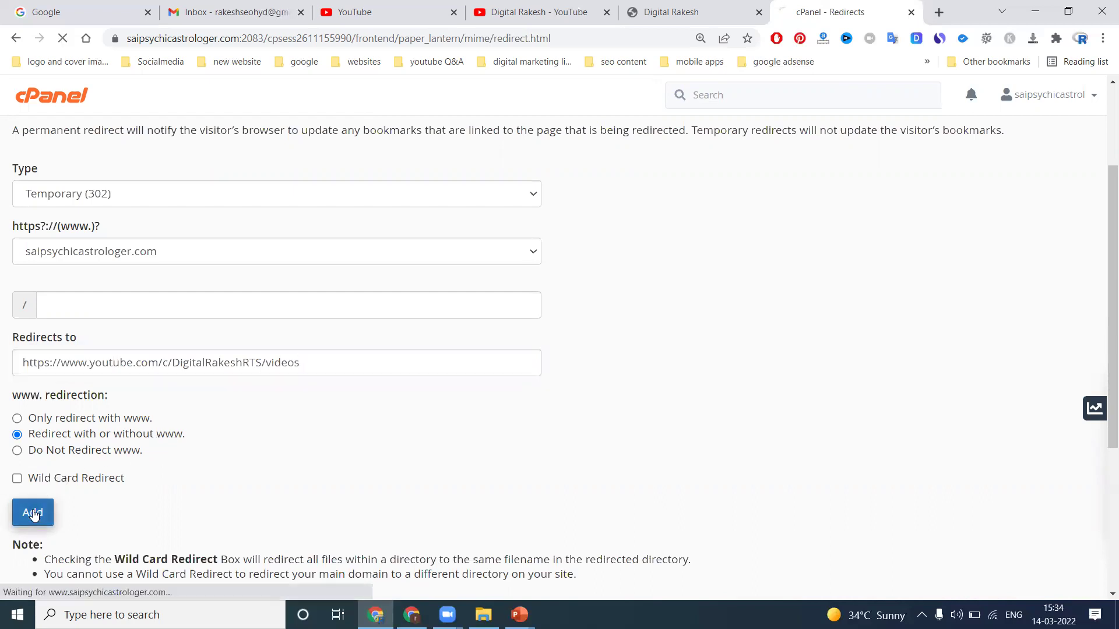
pyautogui.click(666, 18)
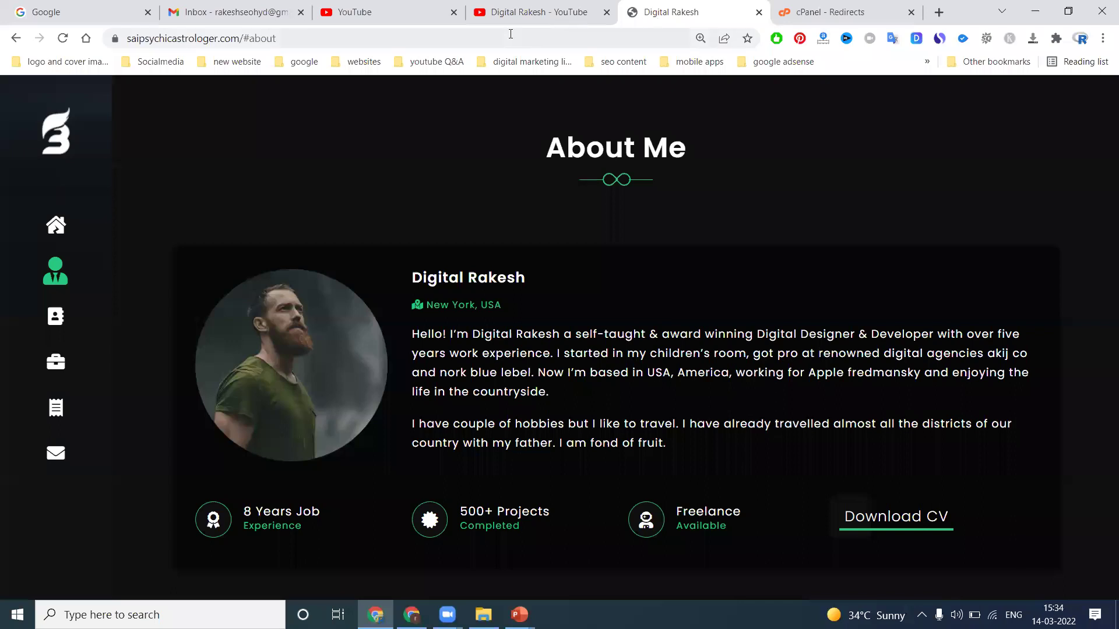
# Open an incognito window and load the pasted site address to test the redirect
pyautogui.click(1102, 39)
pyautogui.click(968, 95)
pyautogui.write('https://www.saipsychicastrologer.com/#about')
pyautogui.press('Return')
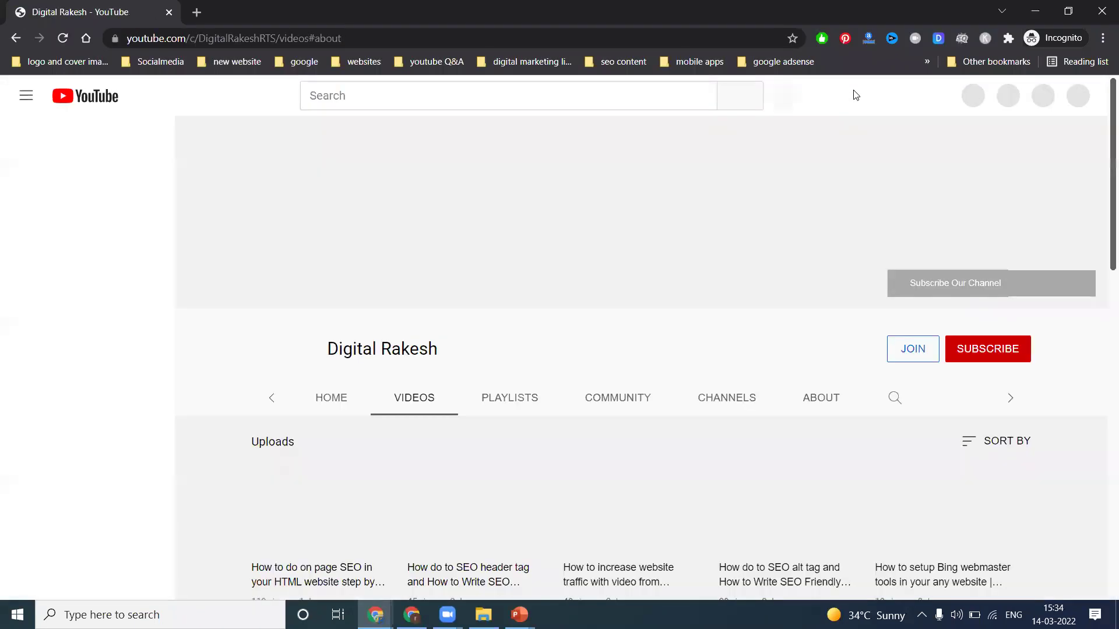
# Recheck by loading saipsychicastrologer.com in a new incognito tab, then return to the main window
pyautogui.click(197, 11)
pyautogui.write('sa')
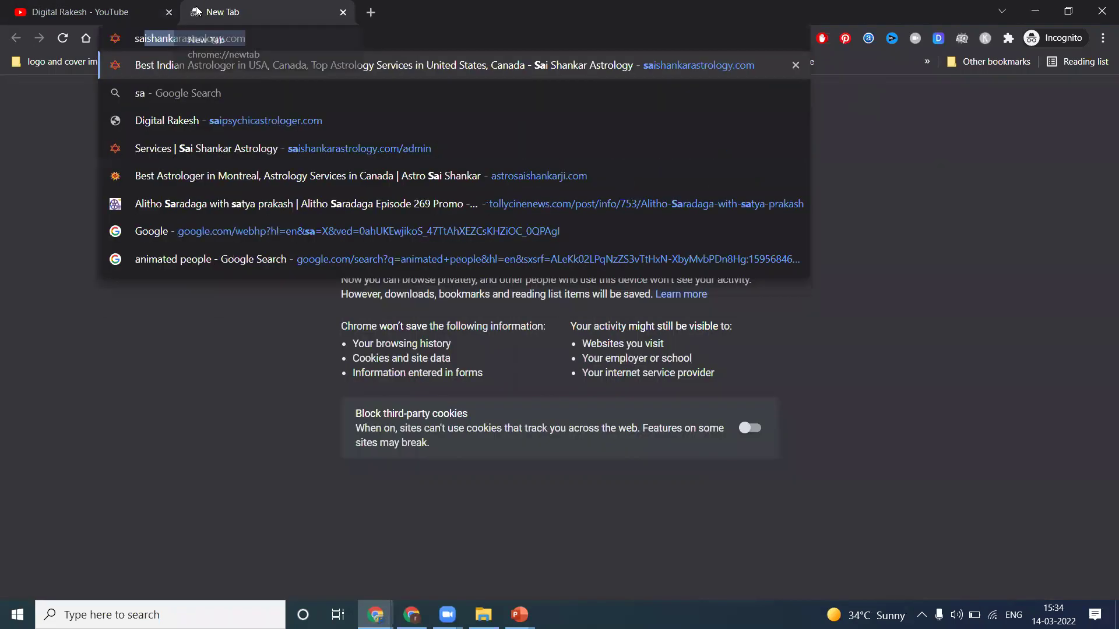
pyautogui.write('i[rp')
pyautogui.press('BackSpace')
pyautogui.press('BackSpace')
pyautogui.press('BackSpace')
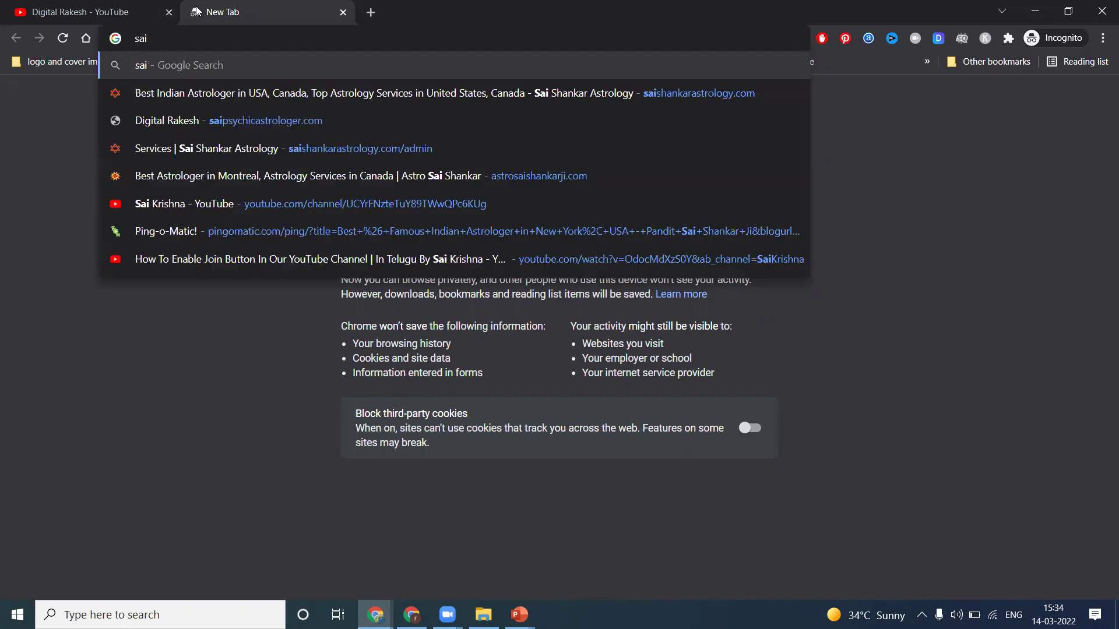
pyautogui.write('psychicastrologer.com')
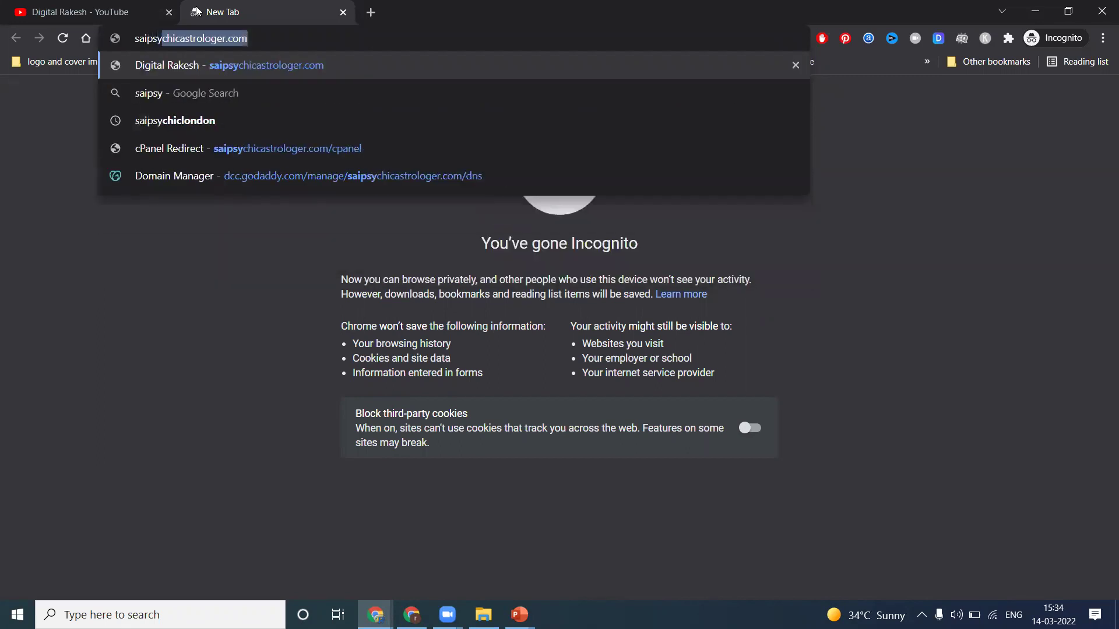
pyautogui.press('Return')
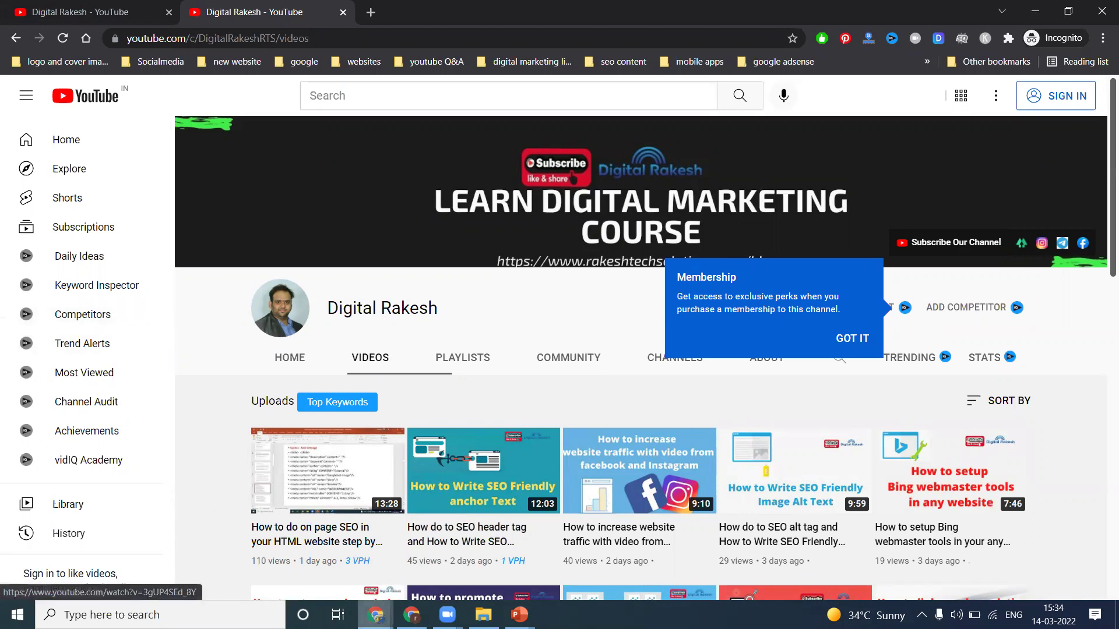
pyautogui.moveTo(375, 615)
pyautogui.click(303, 554)
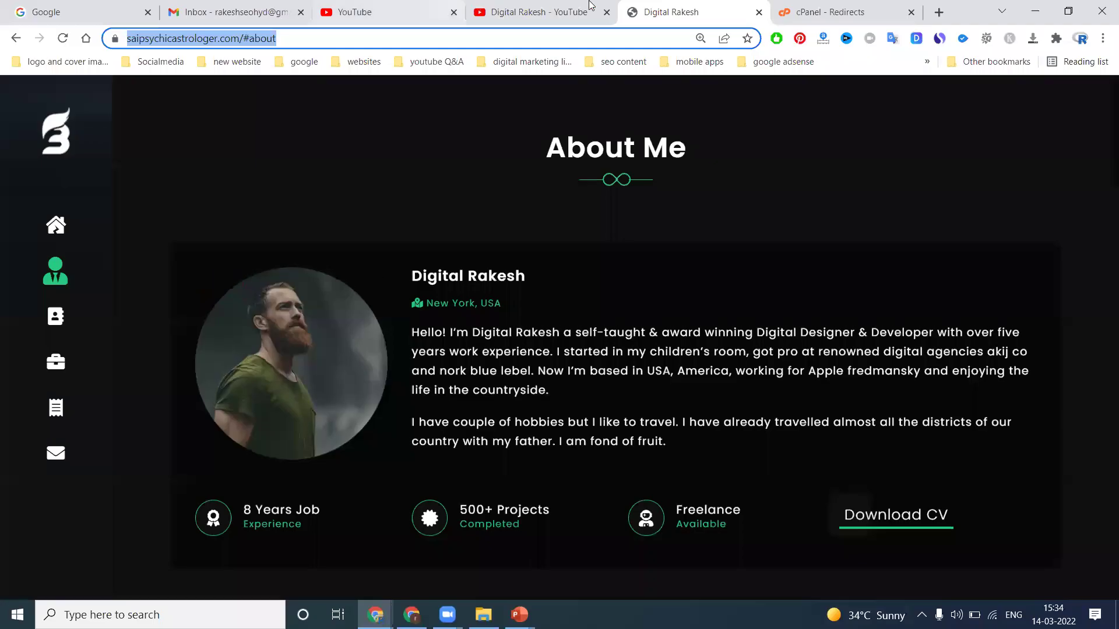
# Go back to cPanel Redirects and check Current Redirects for the new 302 entry
pyautogui.click(818, 5)
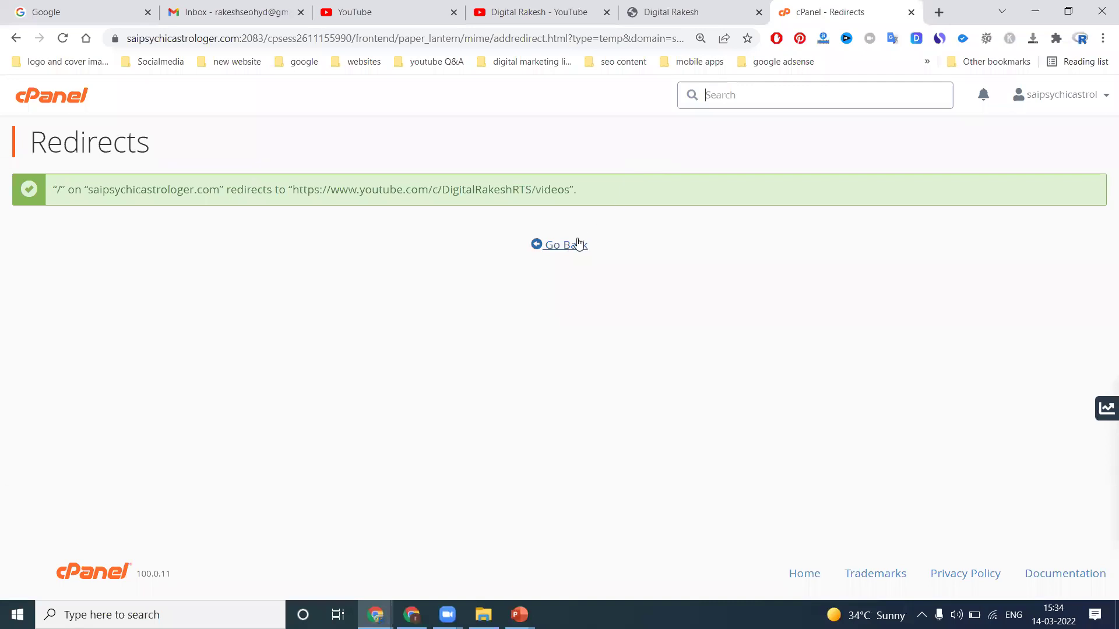
pyautogui.click(541, 243)
pyautogui.scroll(-7, 577, 242)
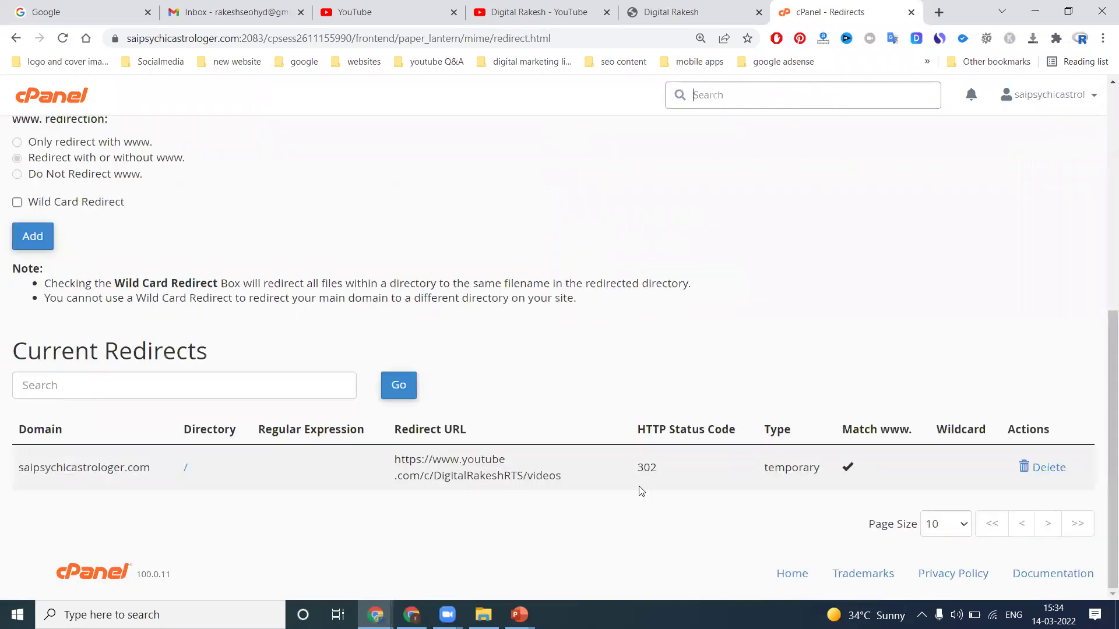
pyautogui.scroll(5, 312, 382)
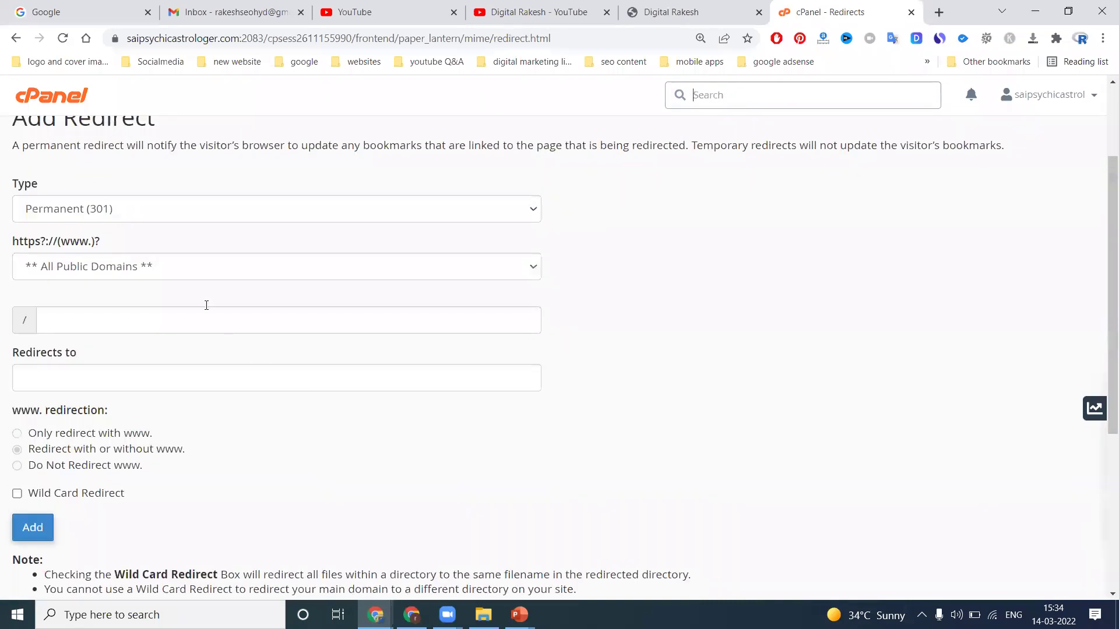
pyautogui.click(136, 220)
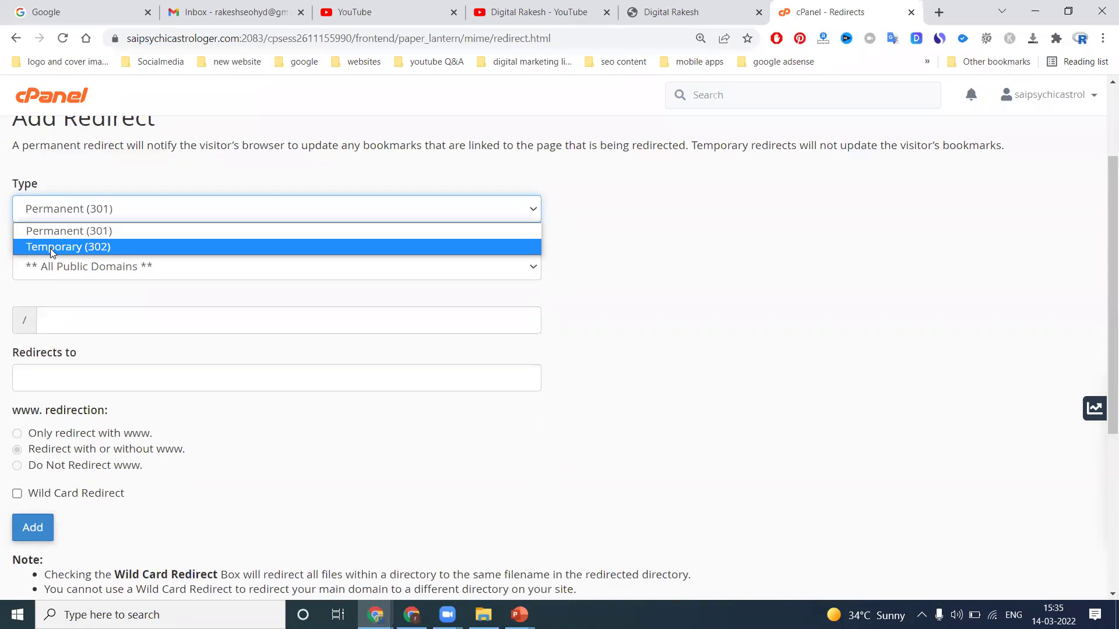
# View the Digital Rakesh YouTube videos page in the incognito window, then return to the main window
pyautogui.click(724, 5)
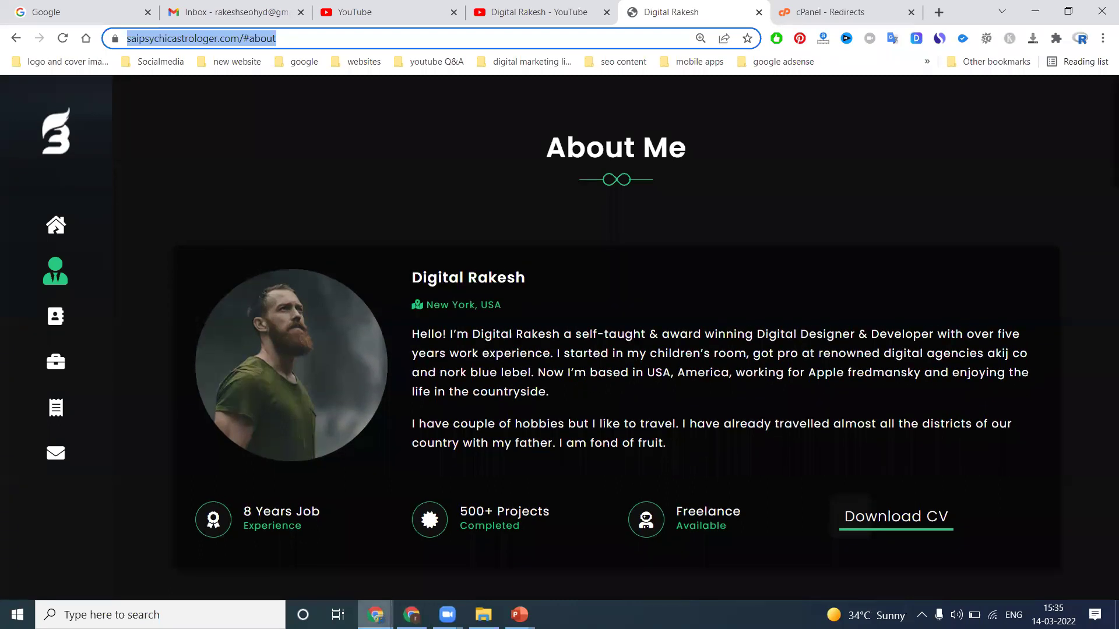
pyautogui.moveTo(411, 615)
pyautogui.click(406, 576)
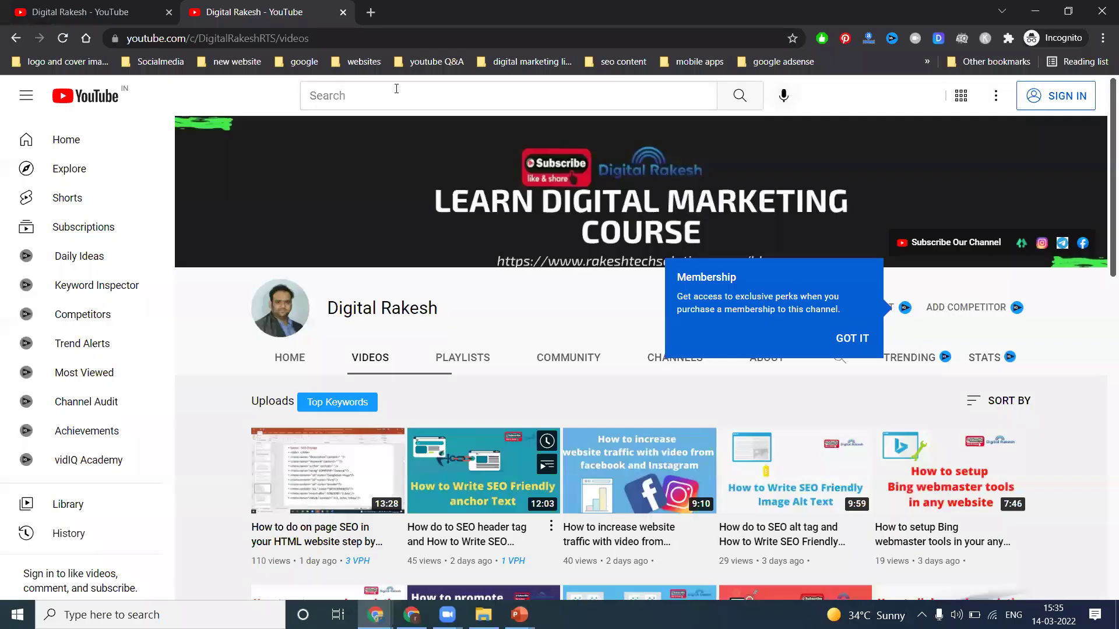
pyautogui.moveTo(375, 615)
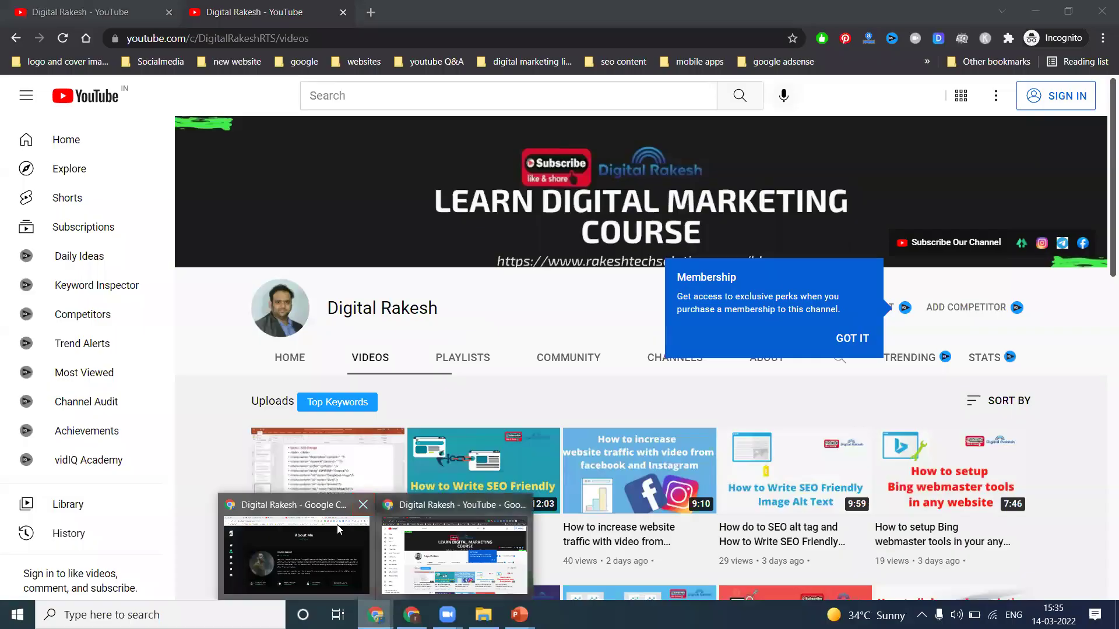
pyautogui.click(340, 529)
# Delete the saipsychicastrologer.com 302 row from Current Redirects and return to the Redirects page
pyautogui.click(833, 12)
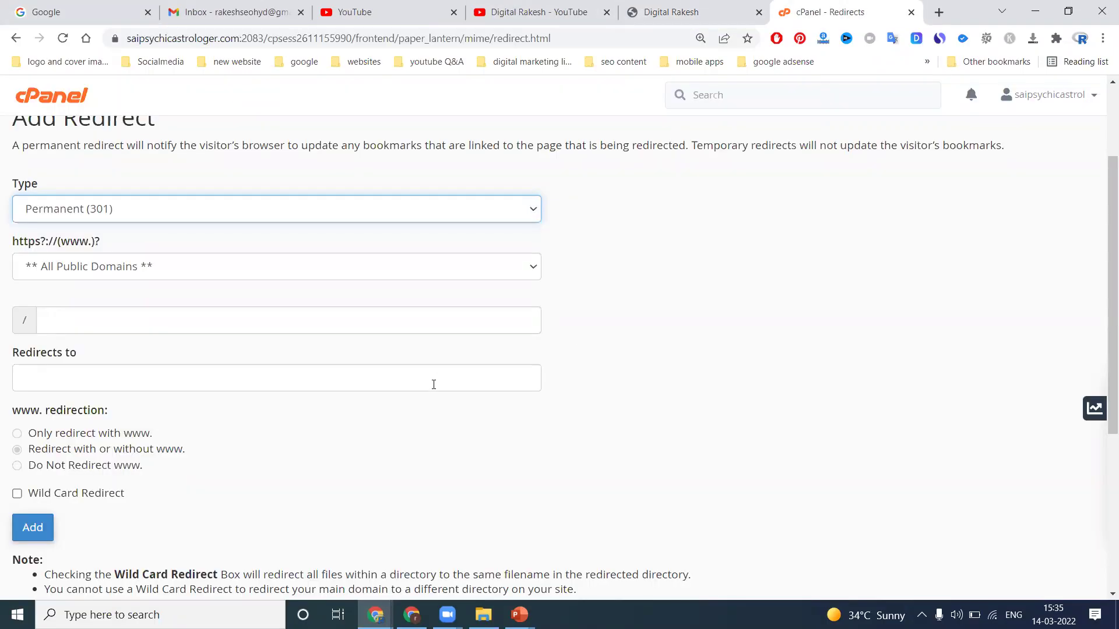
pyautogui.scroll(-4, 434, 381)
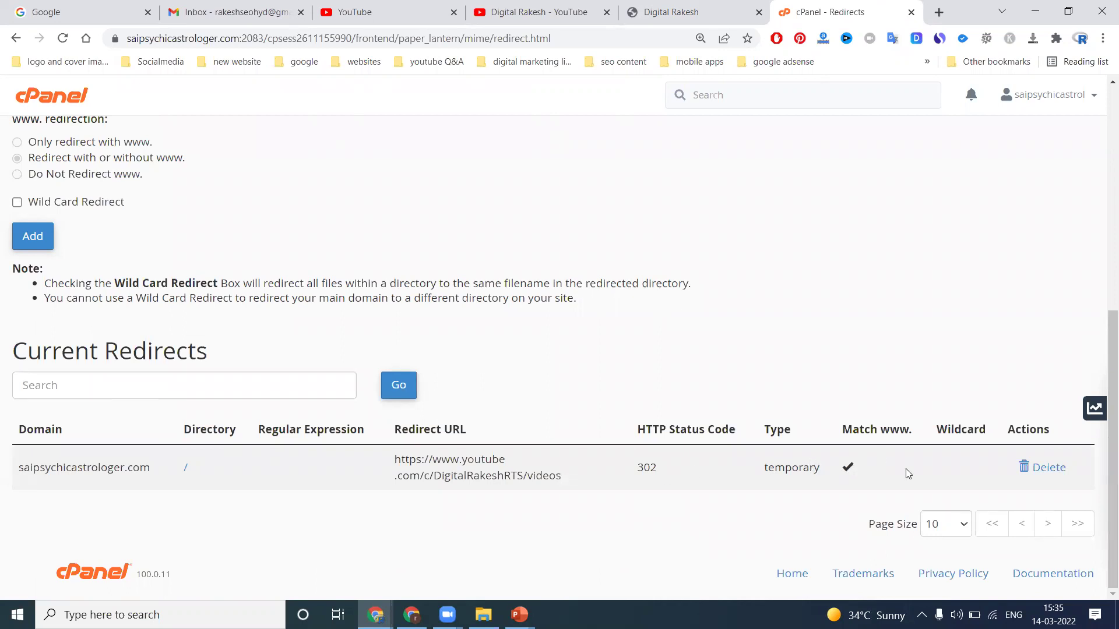
pyautogui.click(1049, 468)
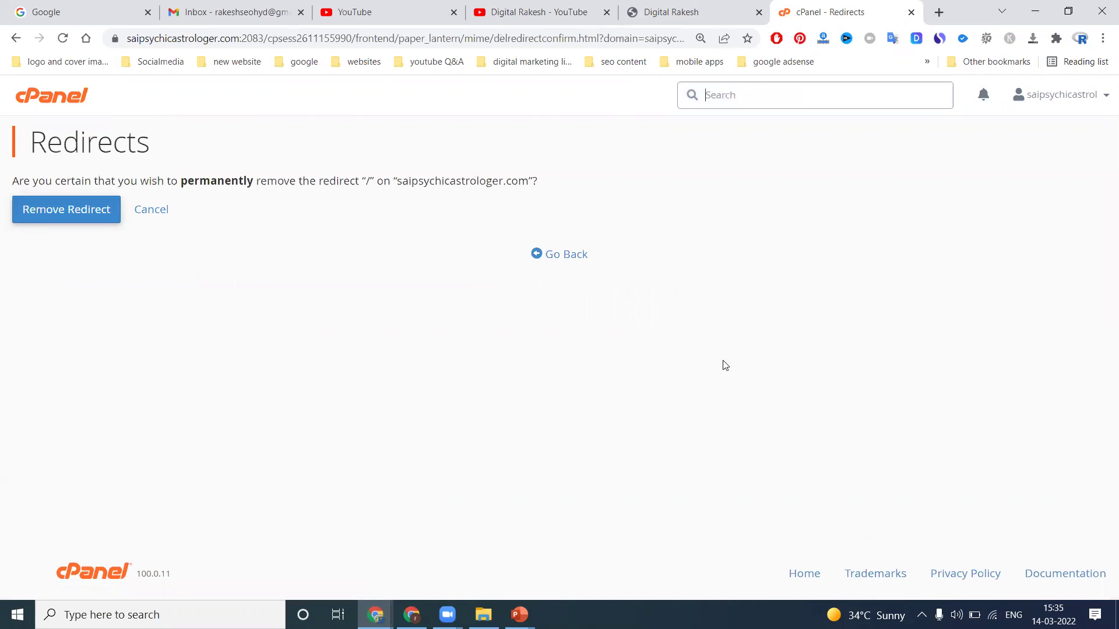
pyautogui.click(110, 215)
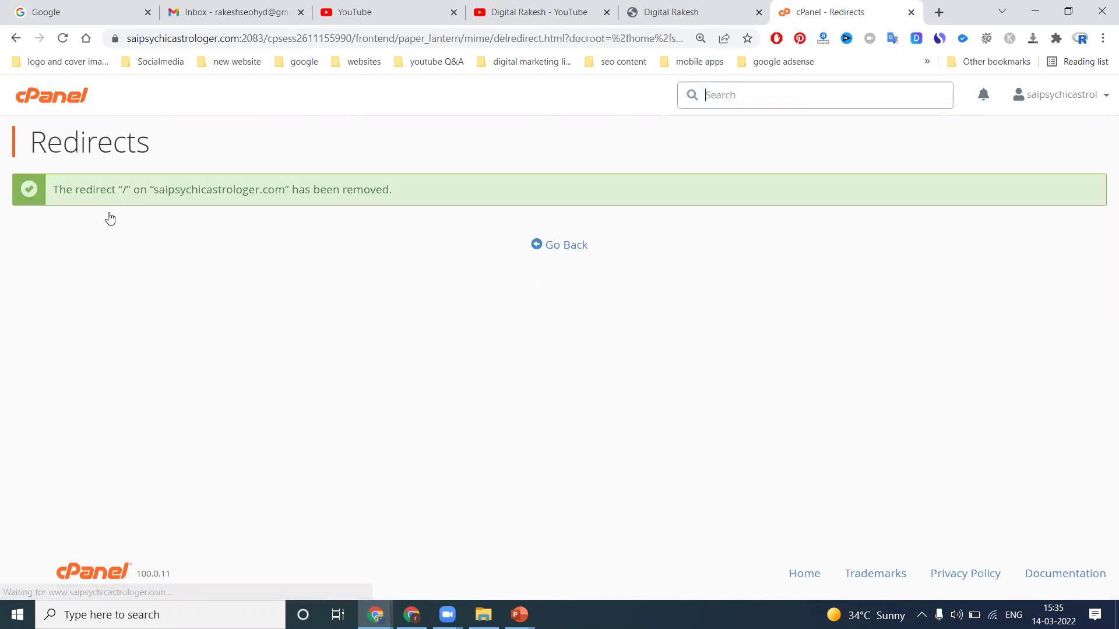
pyautogui.click(542, 245)
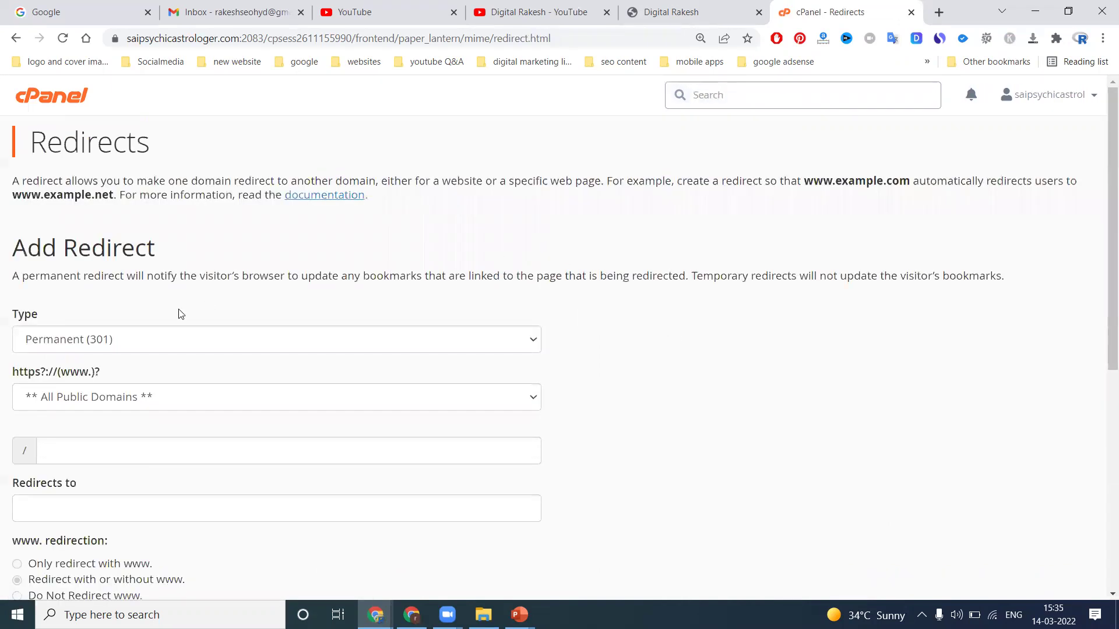
pyautogui.click(89, 403)
pyautogui.click(72, 436)
pyautogui.scroll(-3, 72, 439)
pyautogui.click(77, 370)
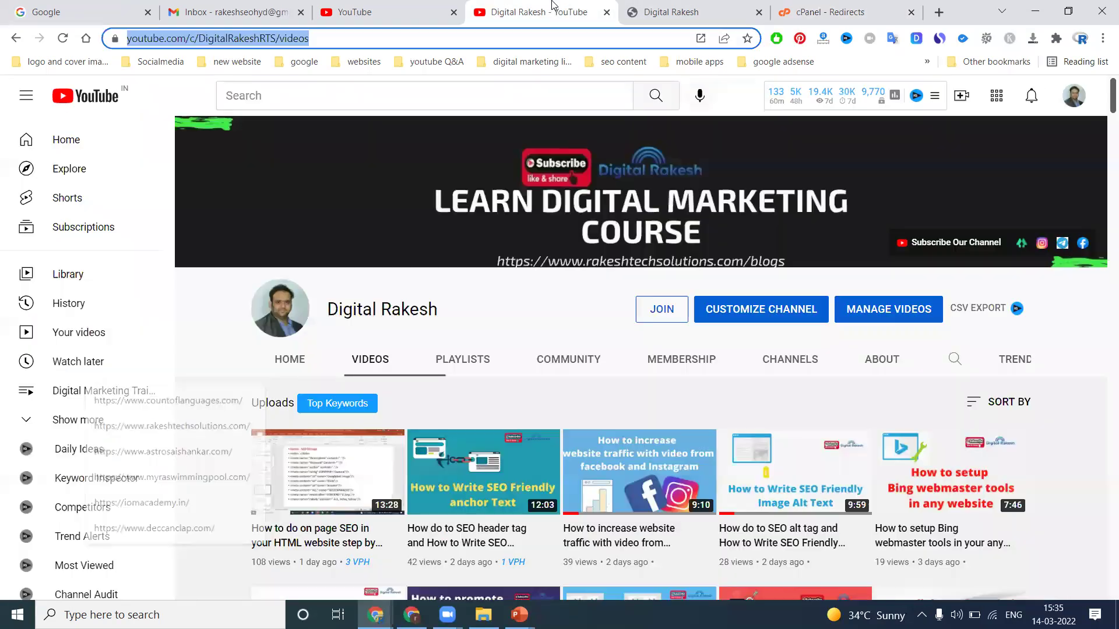
pyautogui.click(555, 7)
pyautogui.click(820, 7)
pyautogui.write('https://www.youtube.com/c/DigitalRakeshRTS/videos')
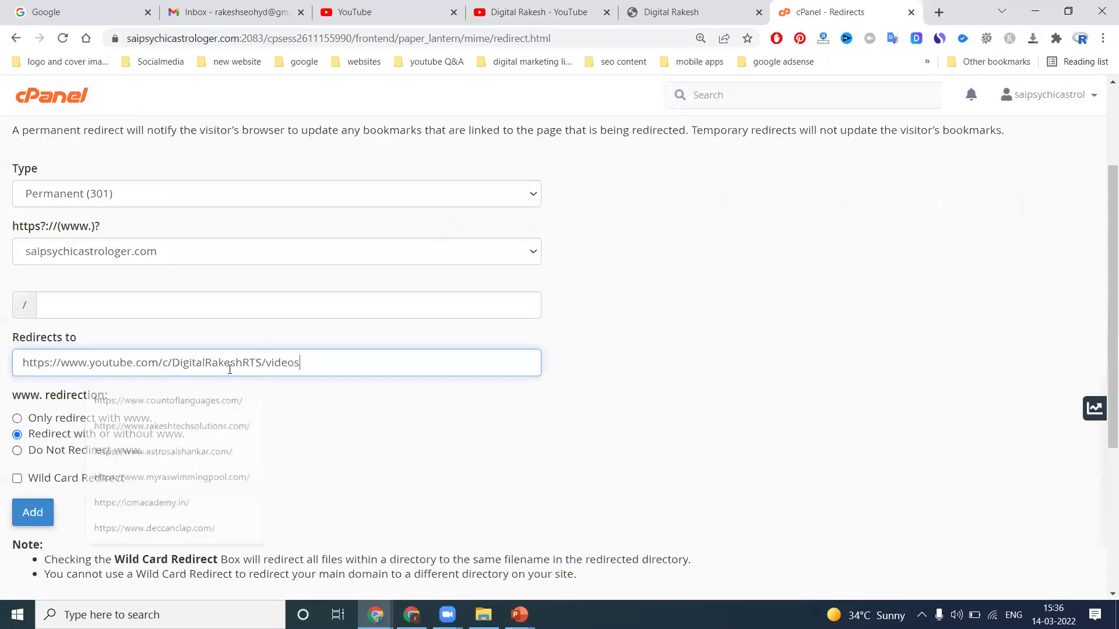
pyautogui.click(30, 509)
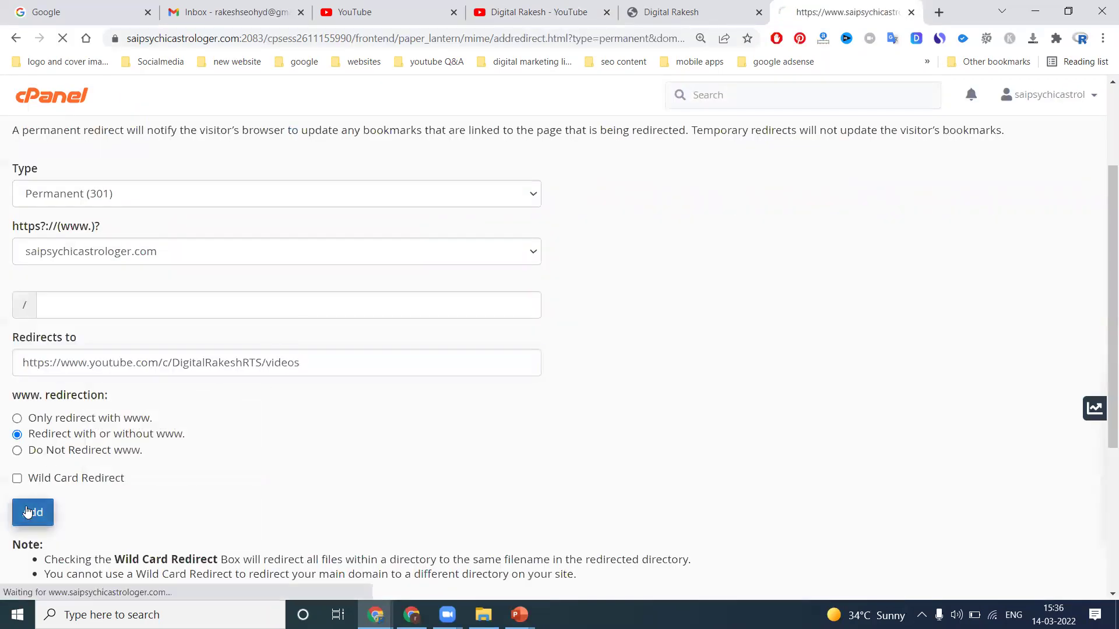
pyautogui.click(414, 613)
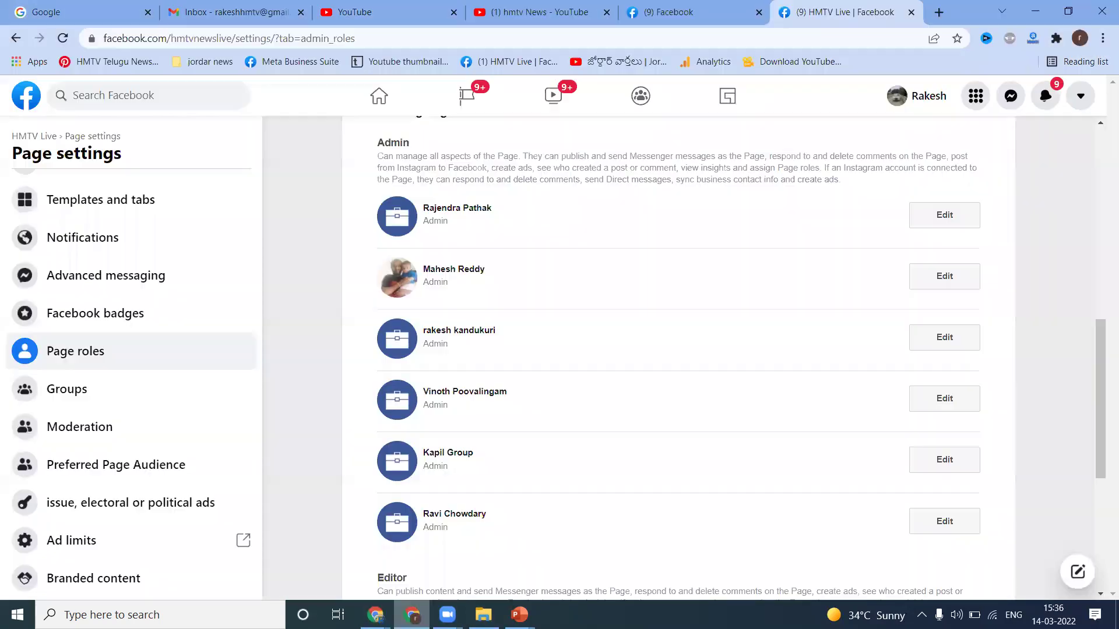
# Load saipsychicastrologer.com in a new incognito tab to confirm it reaches the YouTube videos page
pyautogui.click(376, 615)
pyautogui.moveTo(376, 614)
pyautogui.click(452, 545)
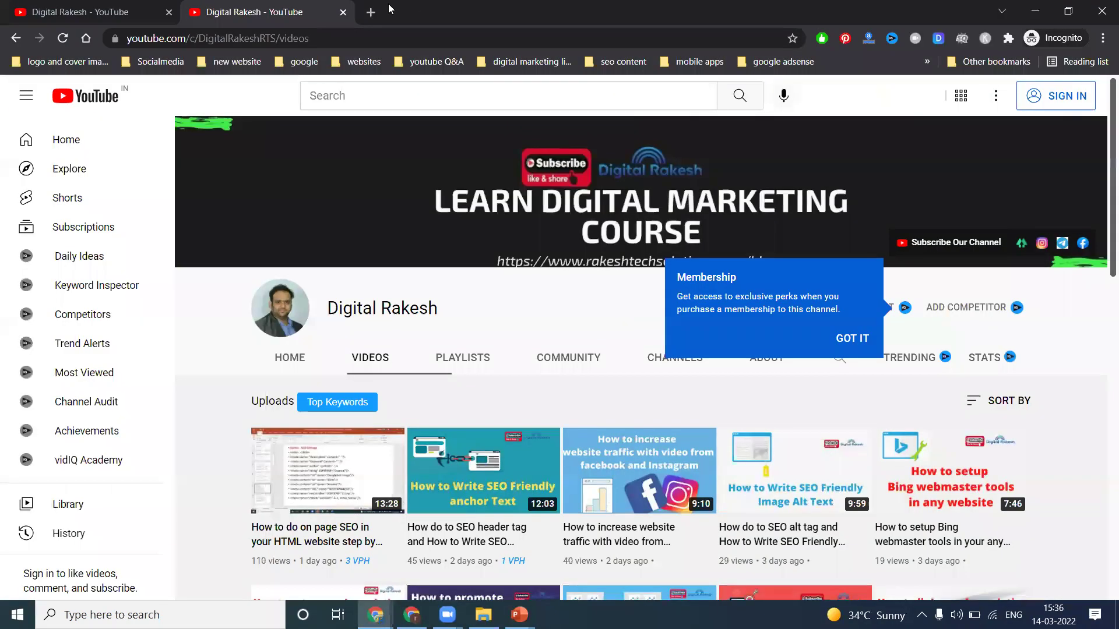
pyautogui.click(372, 12)
pyautogui.write('saipsychicastrologer.com')
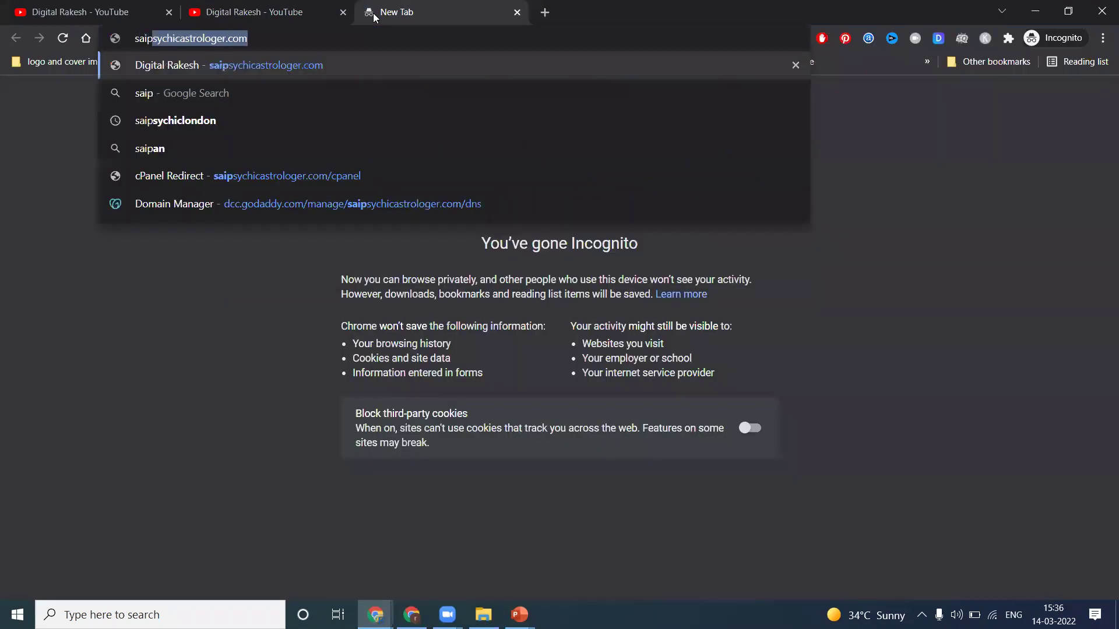
pyautogui.press('Return')
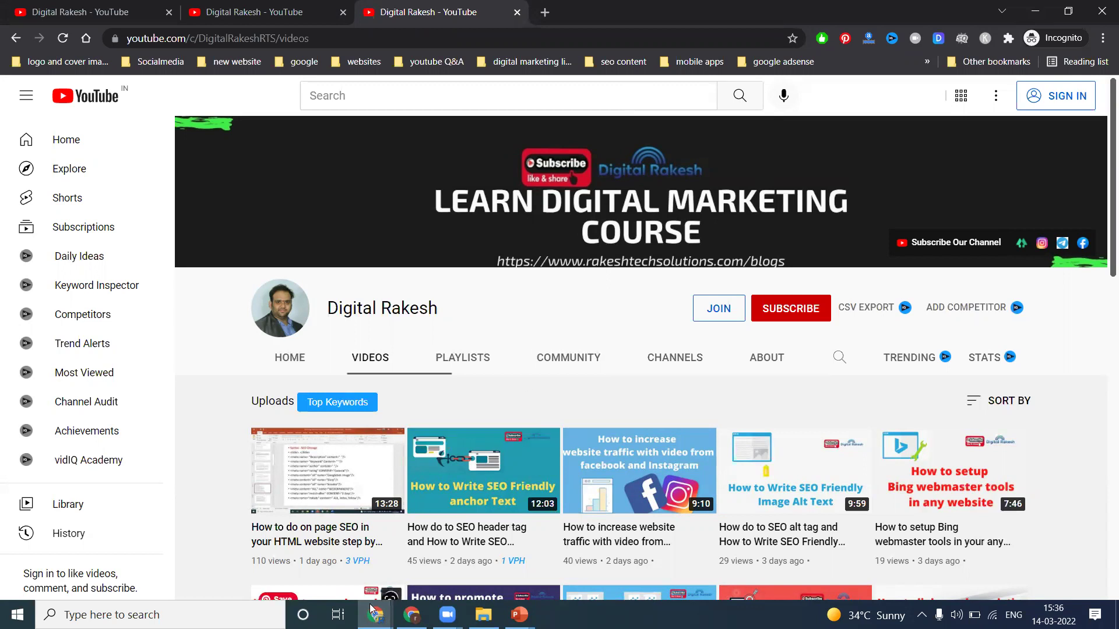
pyautogui.moveTo(376, 615)
pyautogui.click(295, 545)
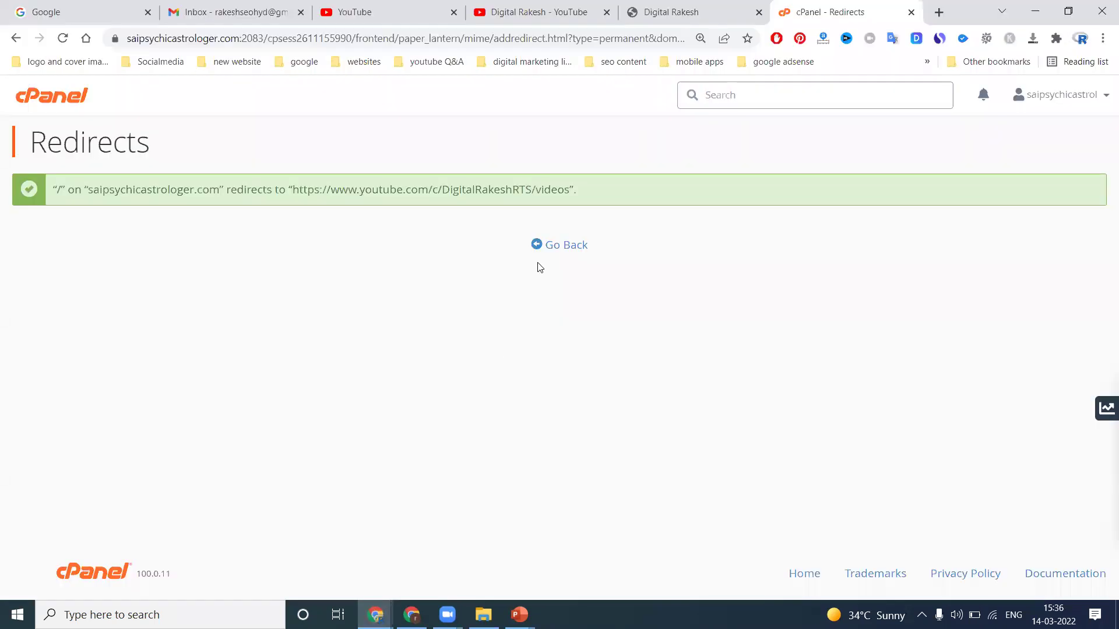
# Delete the saipsychicastrologer.com 301 redirect from the Current Redirects list
pyautogui.click(551, 245)
pyautogui.scroll(-7, 551, 246)
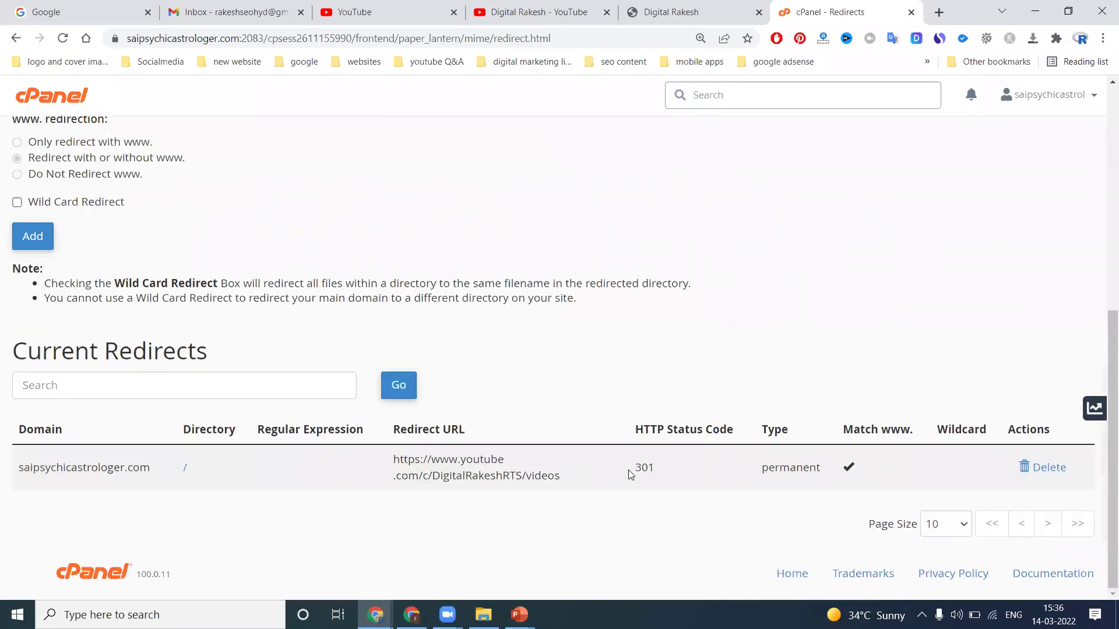
pyautogui.click(1034, 470)
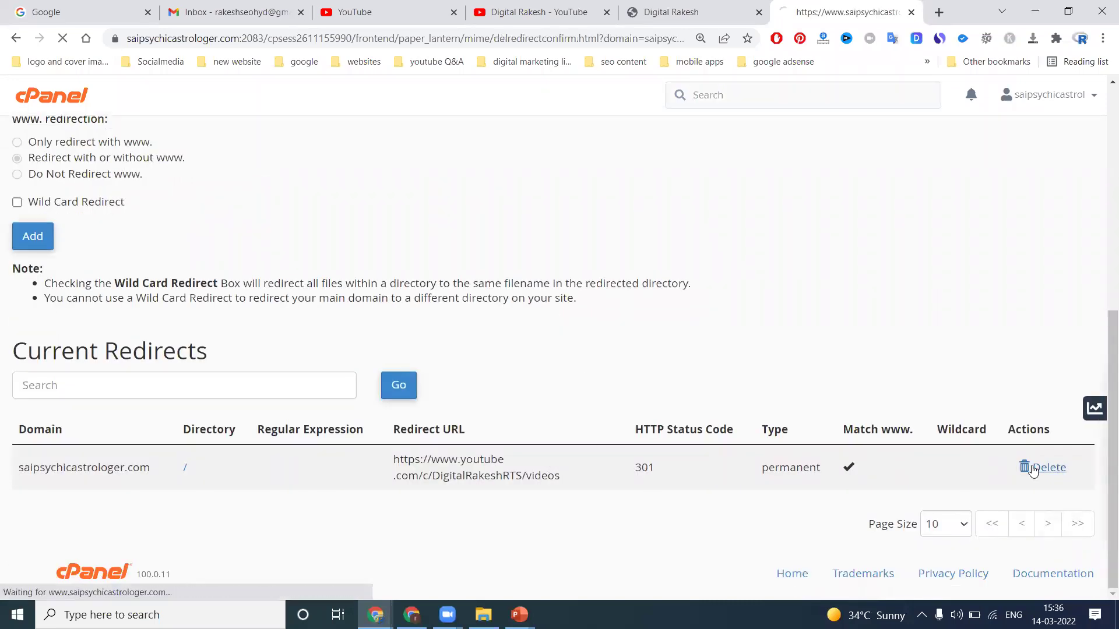
pyautogui.click(81, 214)
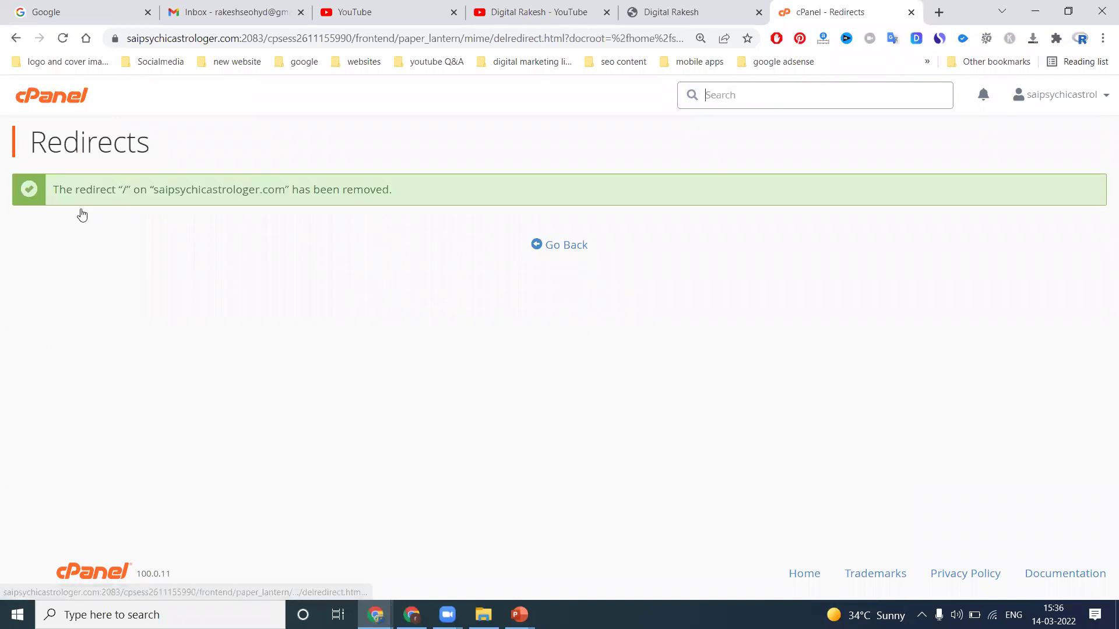
# Close the old incognito window showing the YouTube videos page
pyautogui.click(412, 614)
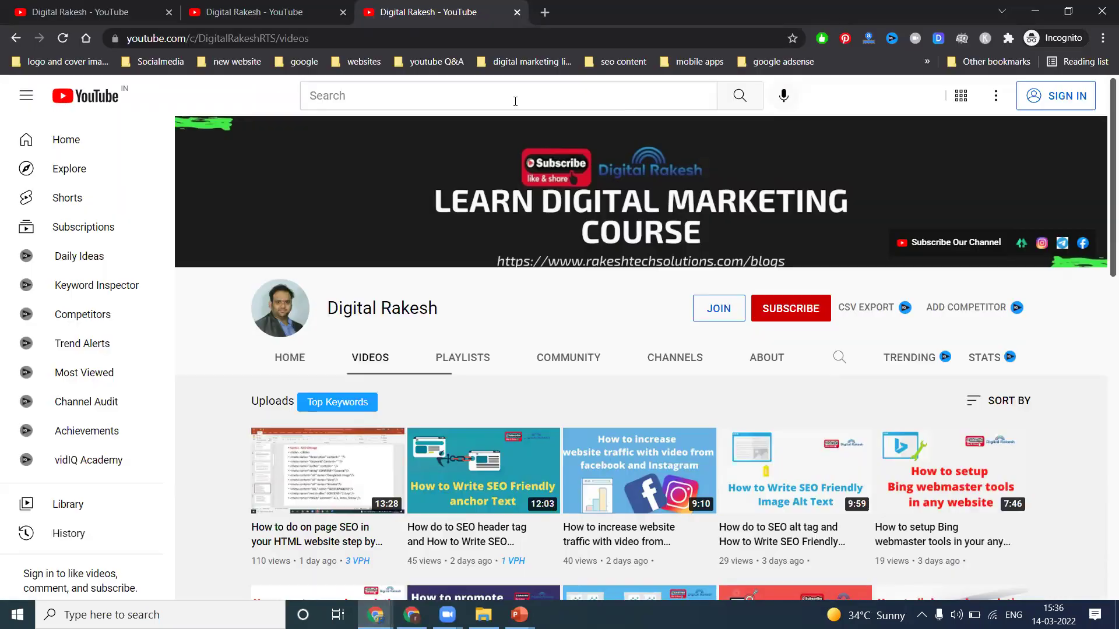
pyautogui.click(1102, 12)
pyautogui.click(1103, 38)
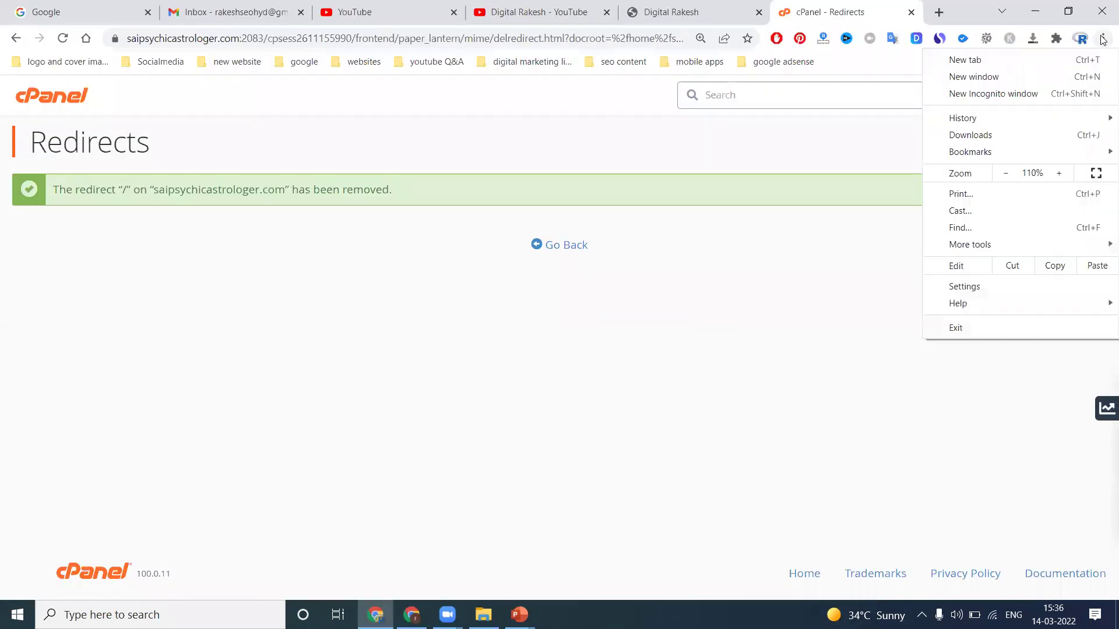
# In a new incognito window, load saipsychicastrologer.com and confirm it shows the Digital Rakesh site, not YouTube
pyautogui.click(1032, 92)
pyautogui.write('sau')
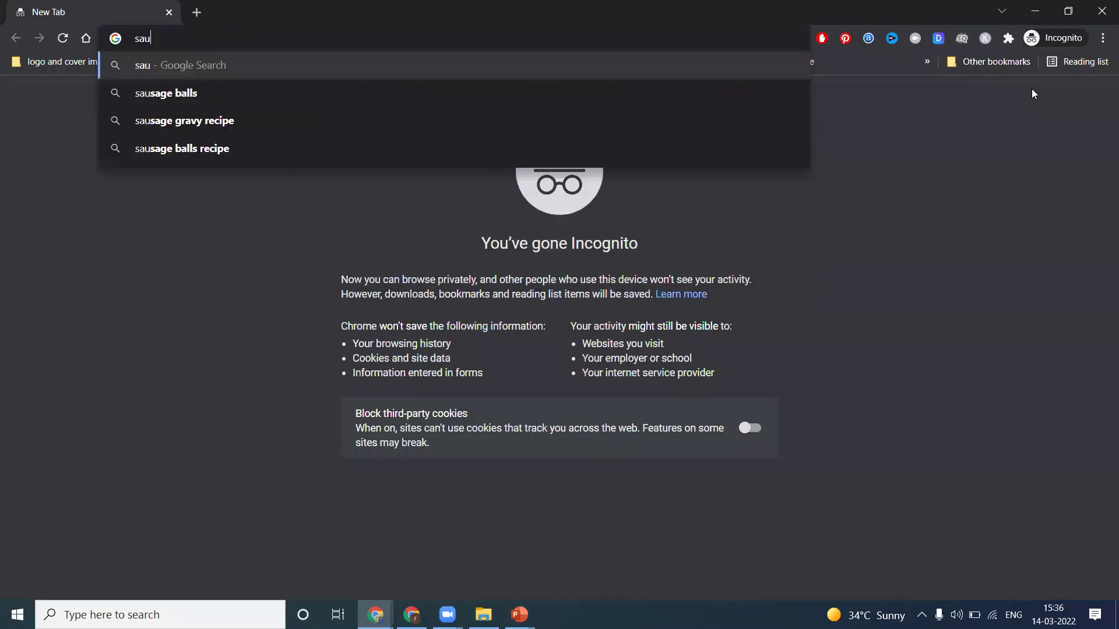
pyautogui.press('BackSpace')
pyautogui.write('ipsychicastrolog')
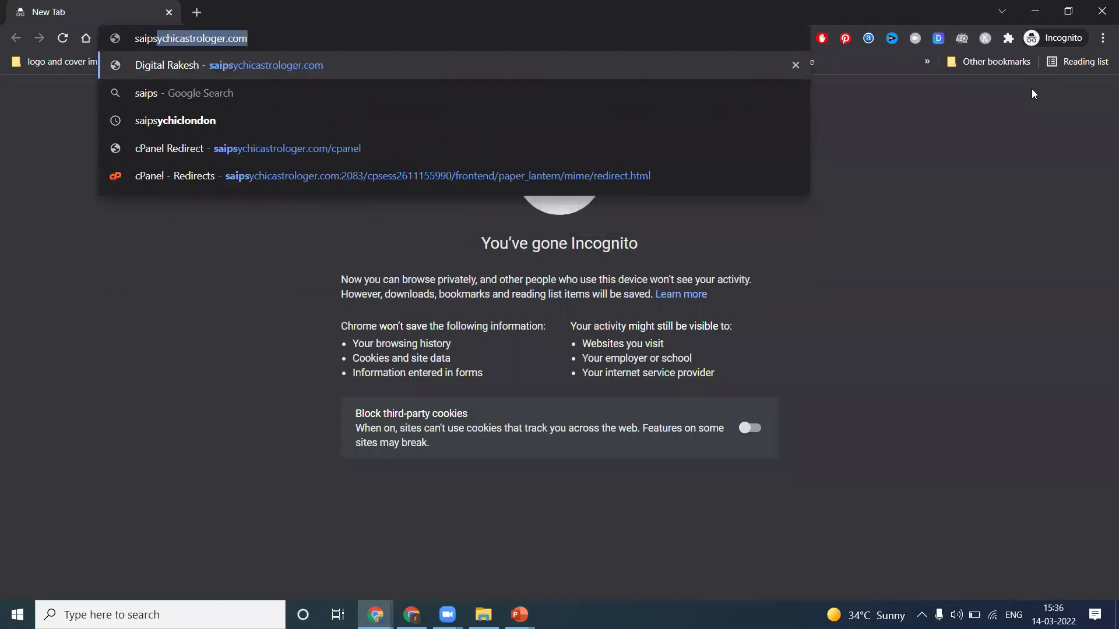
pyautogui.press('Return')
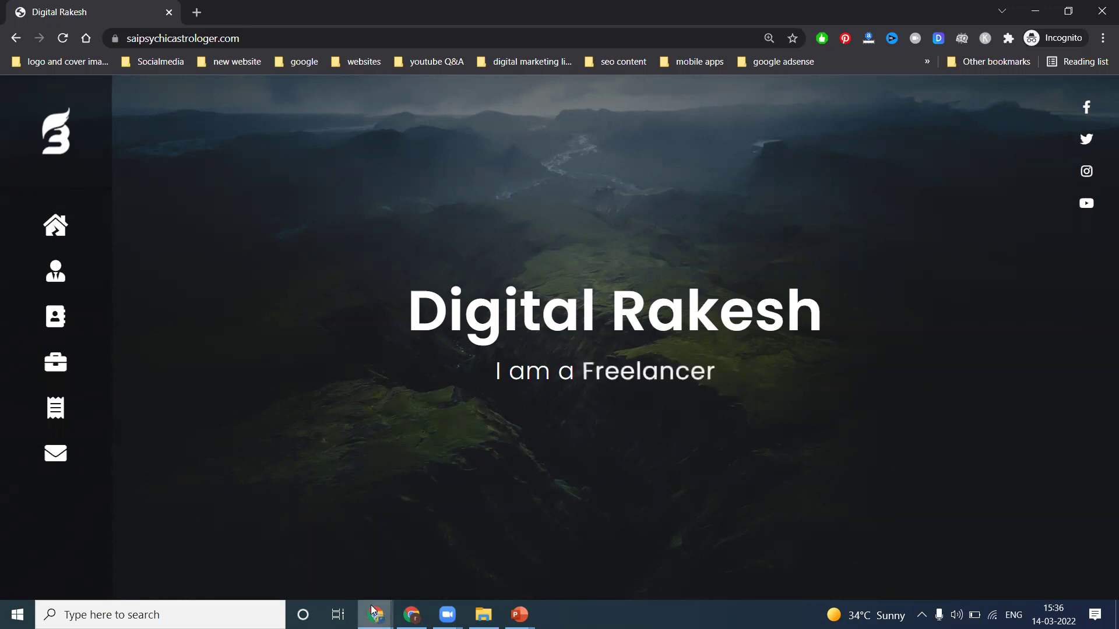
pyautogui.click(325, 570)
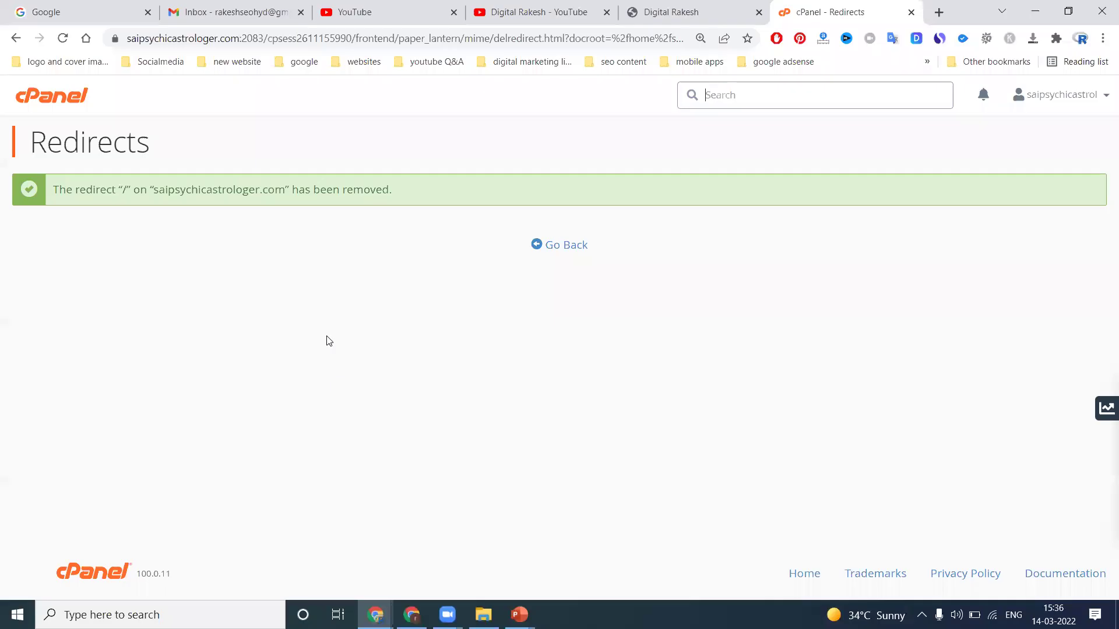
# Confirm cPanel's Current Redirects list reports no redirects, then go to the Digital Rakesh YouTube tab
pyautogui.click(555, 245)
pyautogui.scroll(-7, 562, 269)
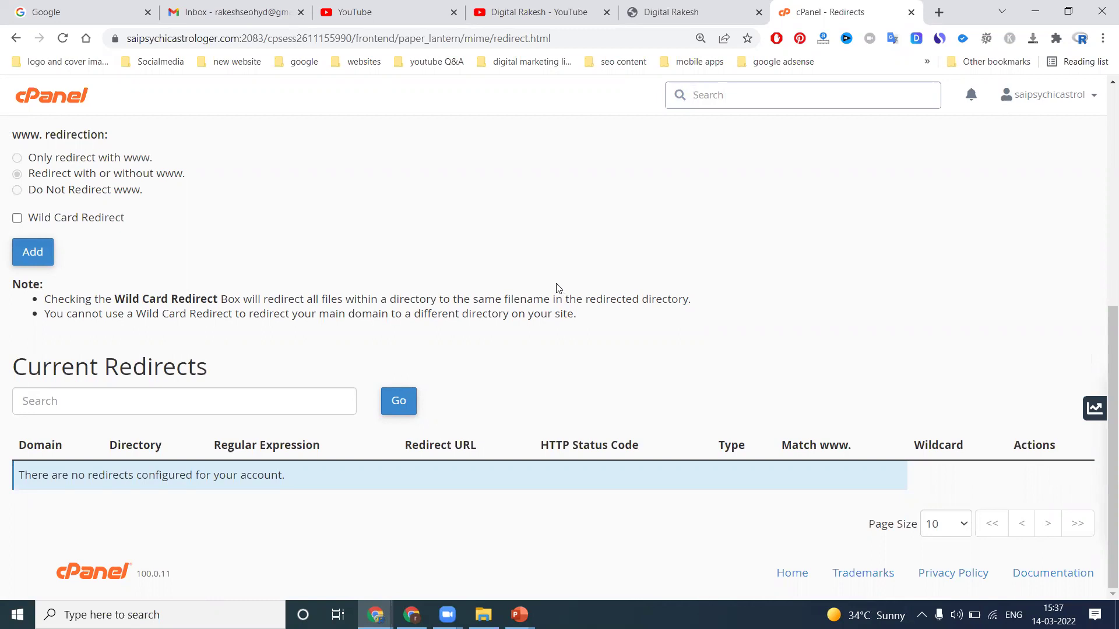
pyautogui.scroll(2, 85, 220)
pyautogui.scroll(5, 85, 219)
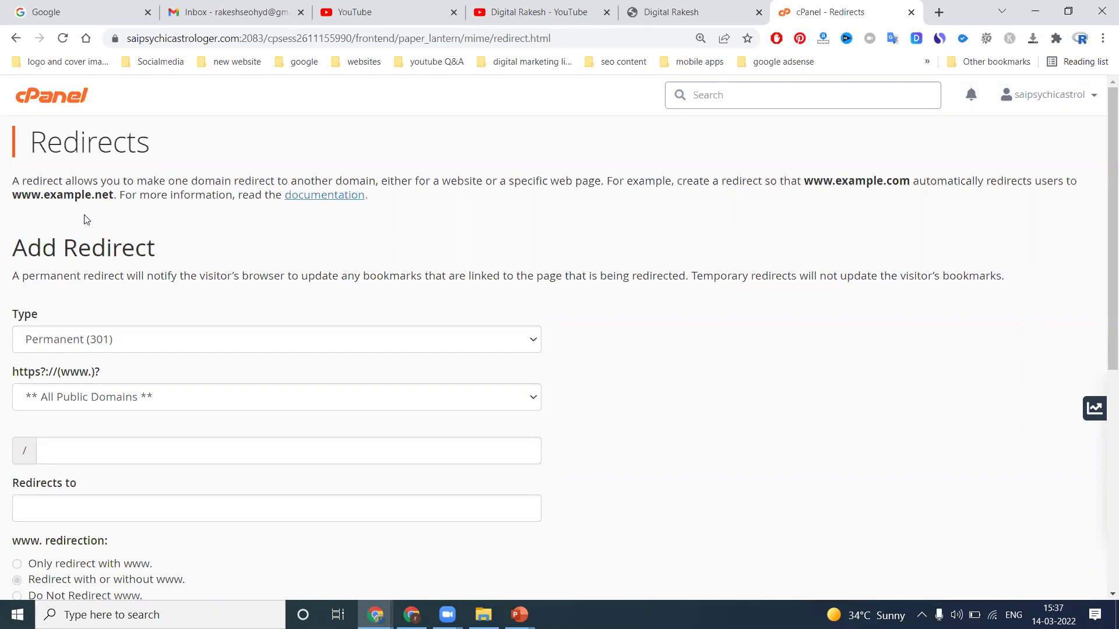
pyautogui.click(509, 6)
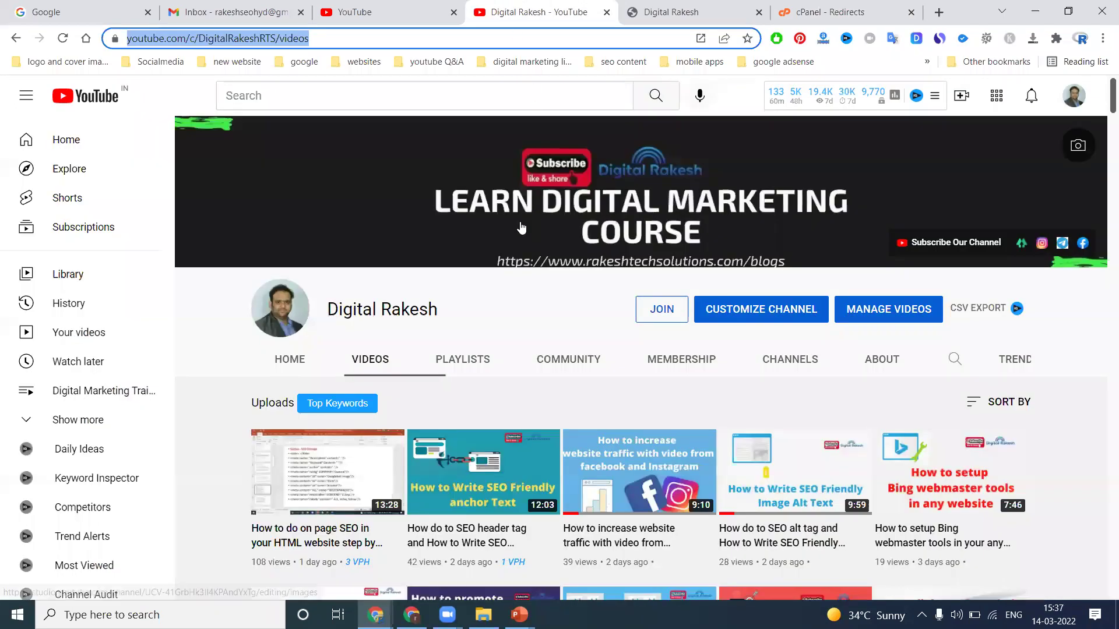